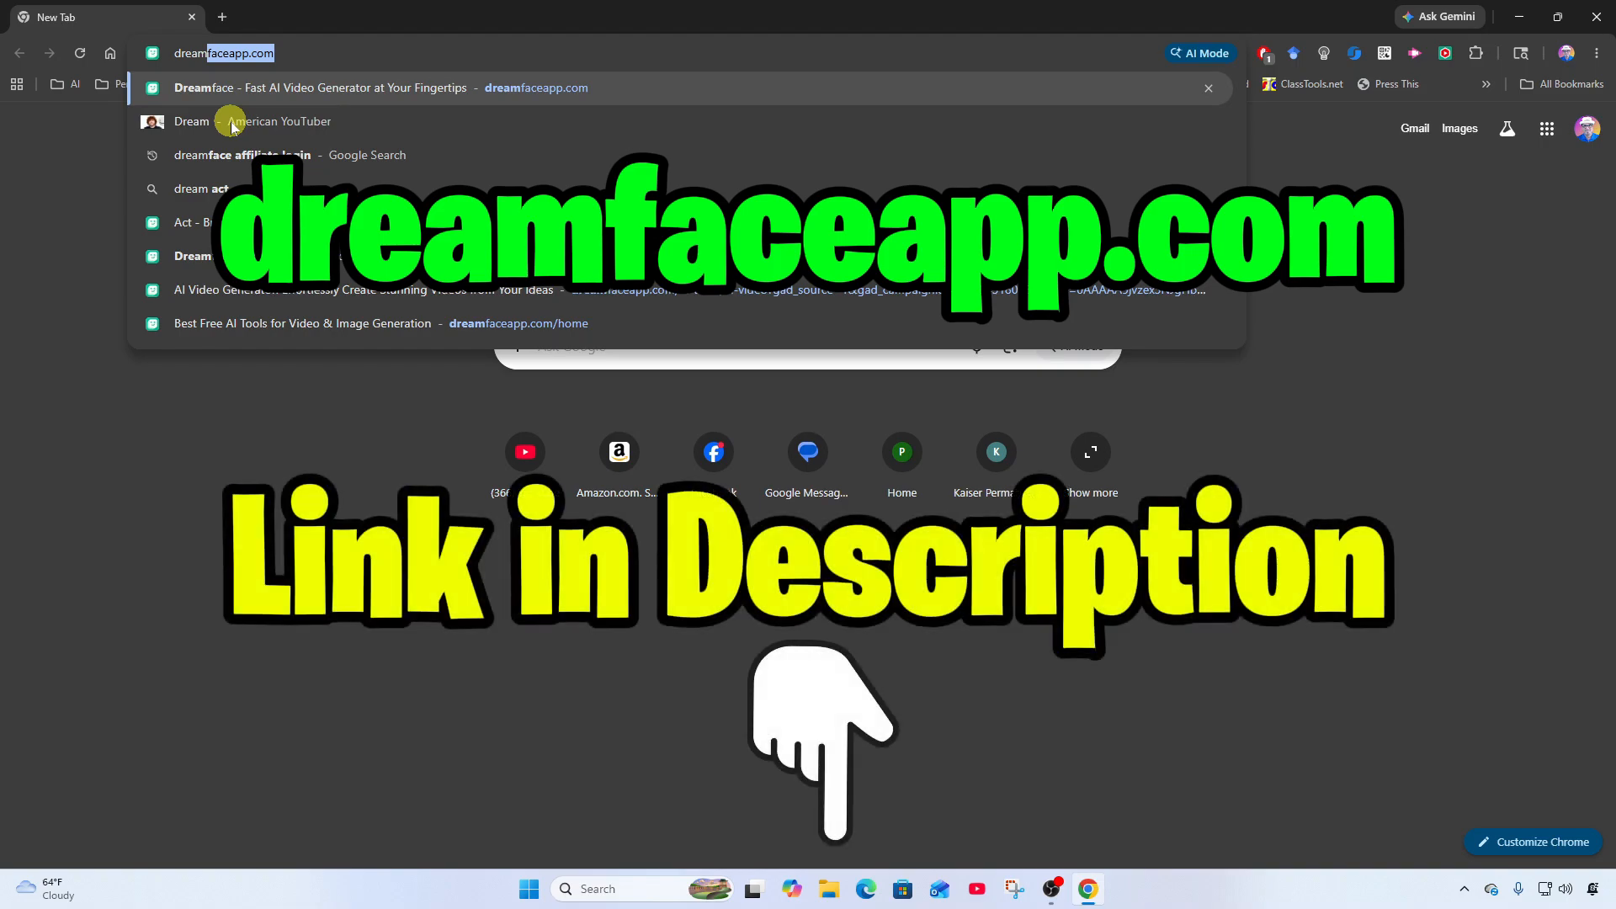
# - Go to dreamfaceapp.com, enter the web app and open the Act tool for motion-synced avatars
pyautogui.press('Return')
pyautogui.click(1271, 236)
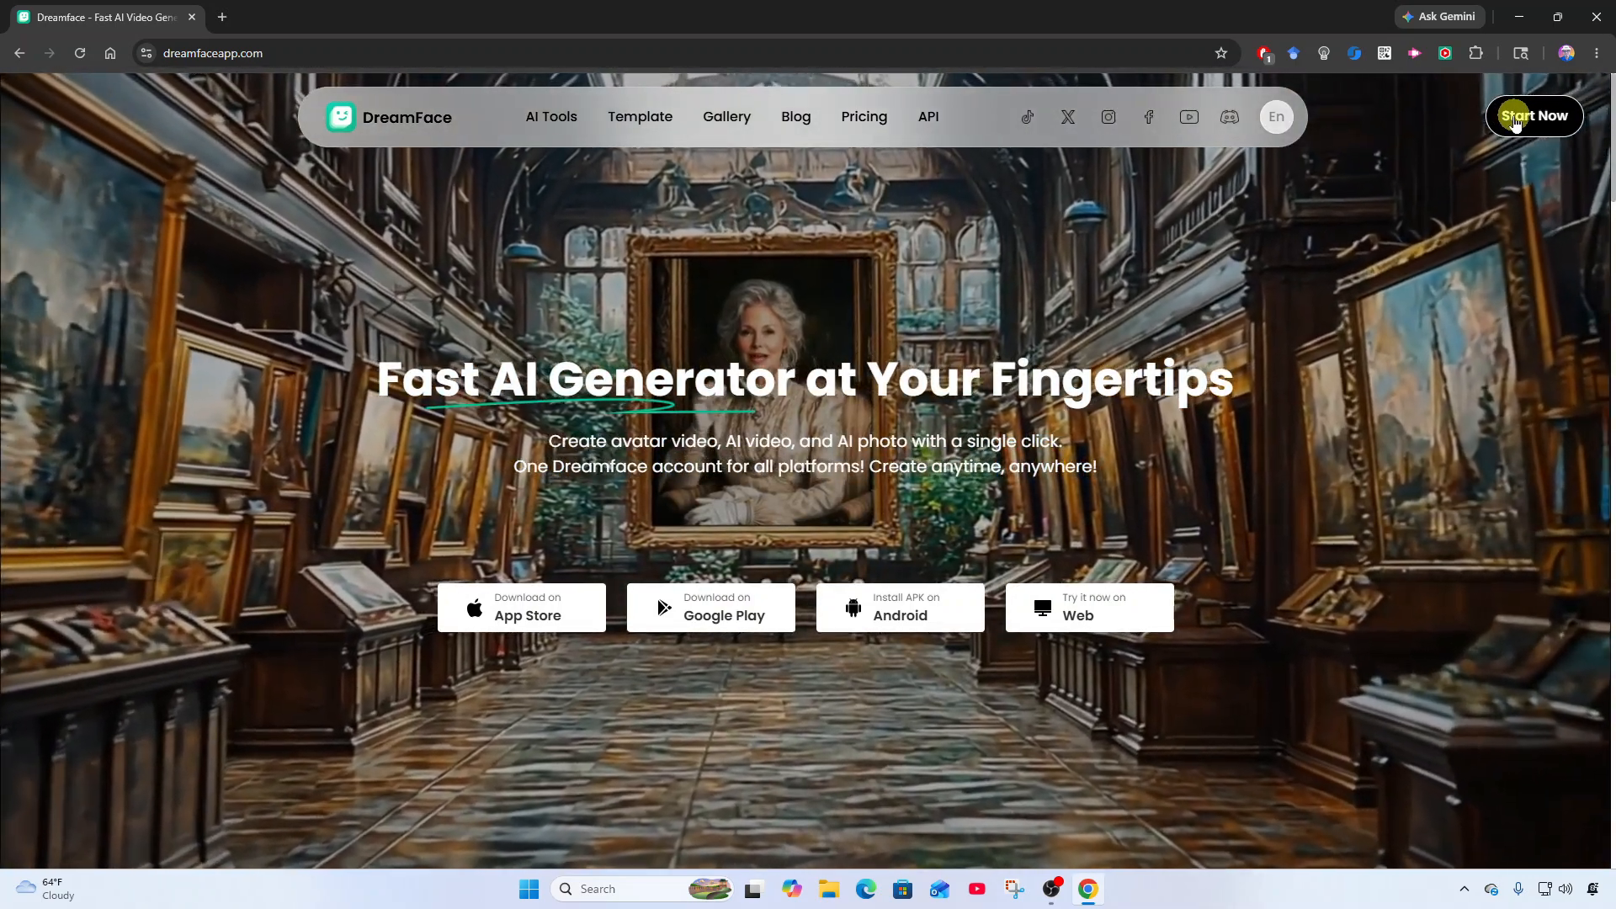
pyautogui.click(1515, 118)
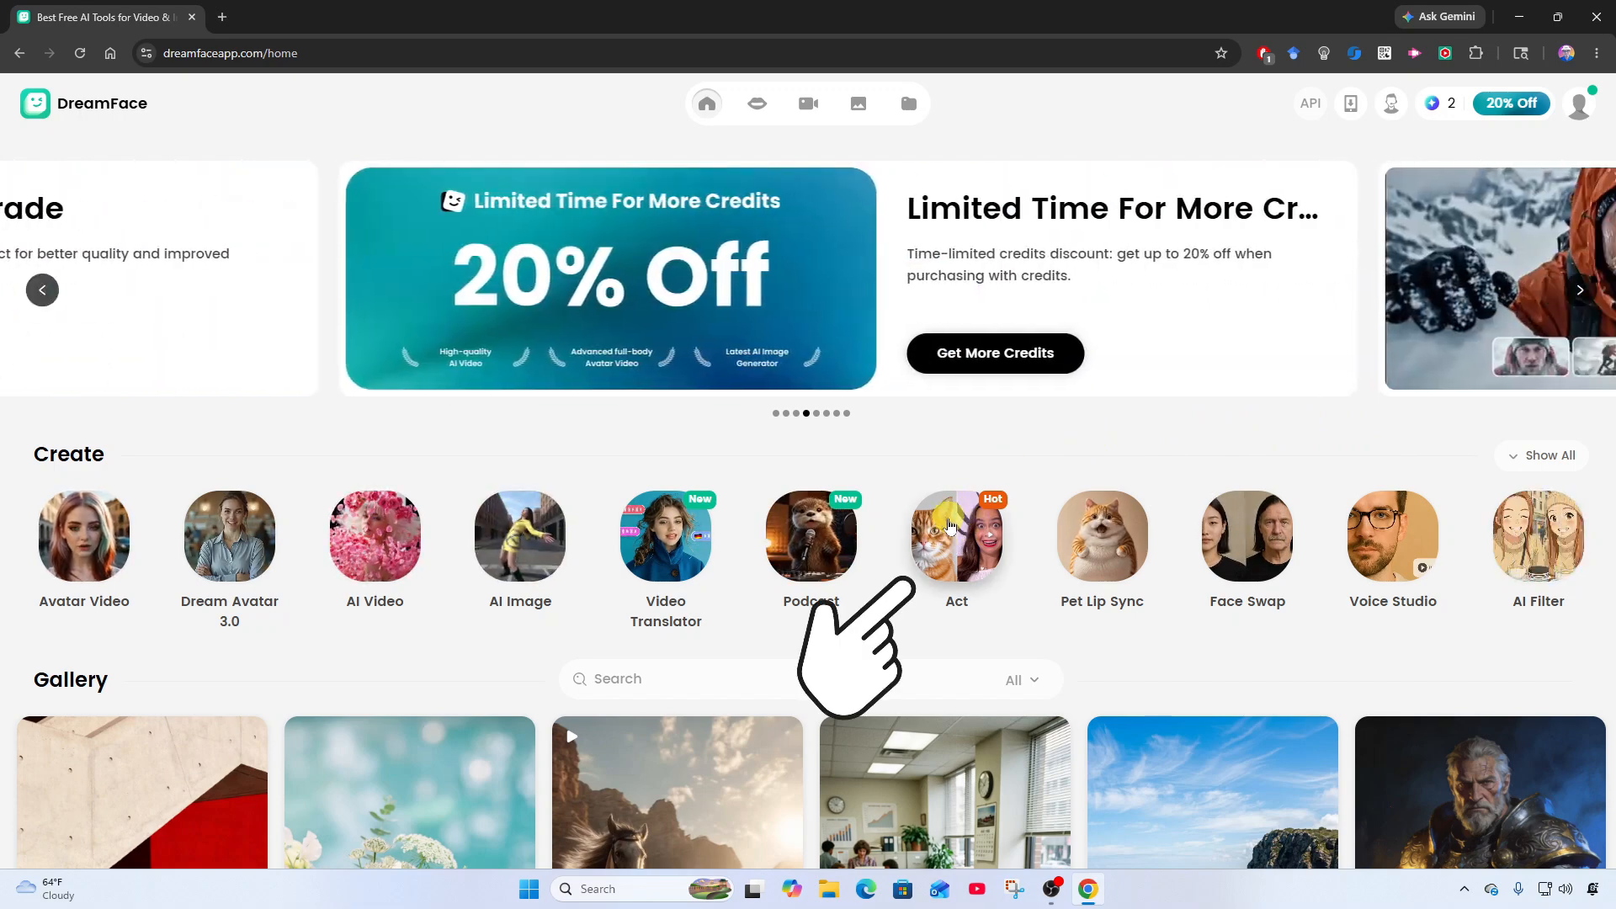
pyautogui.moveTo(708, 106)
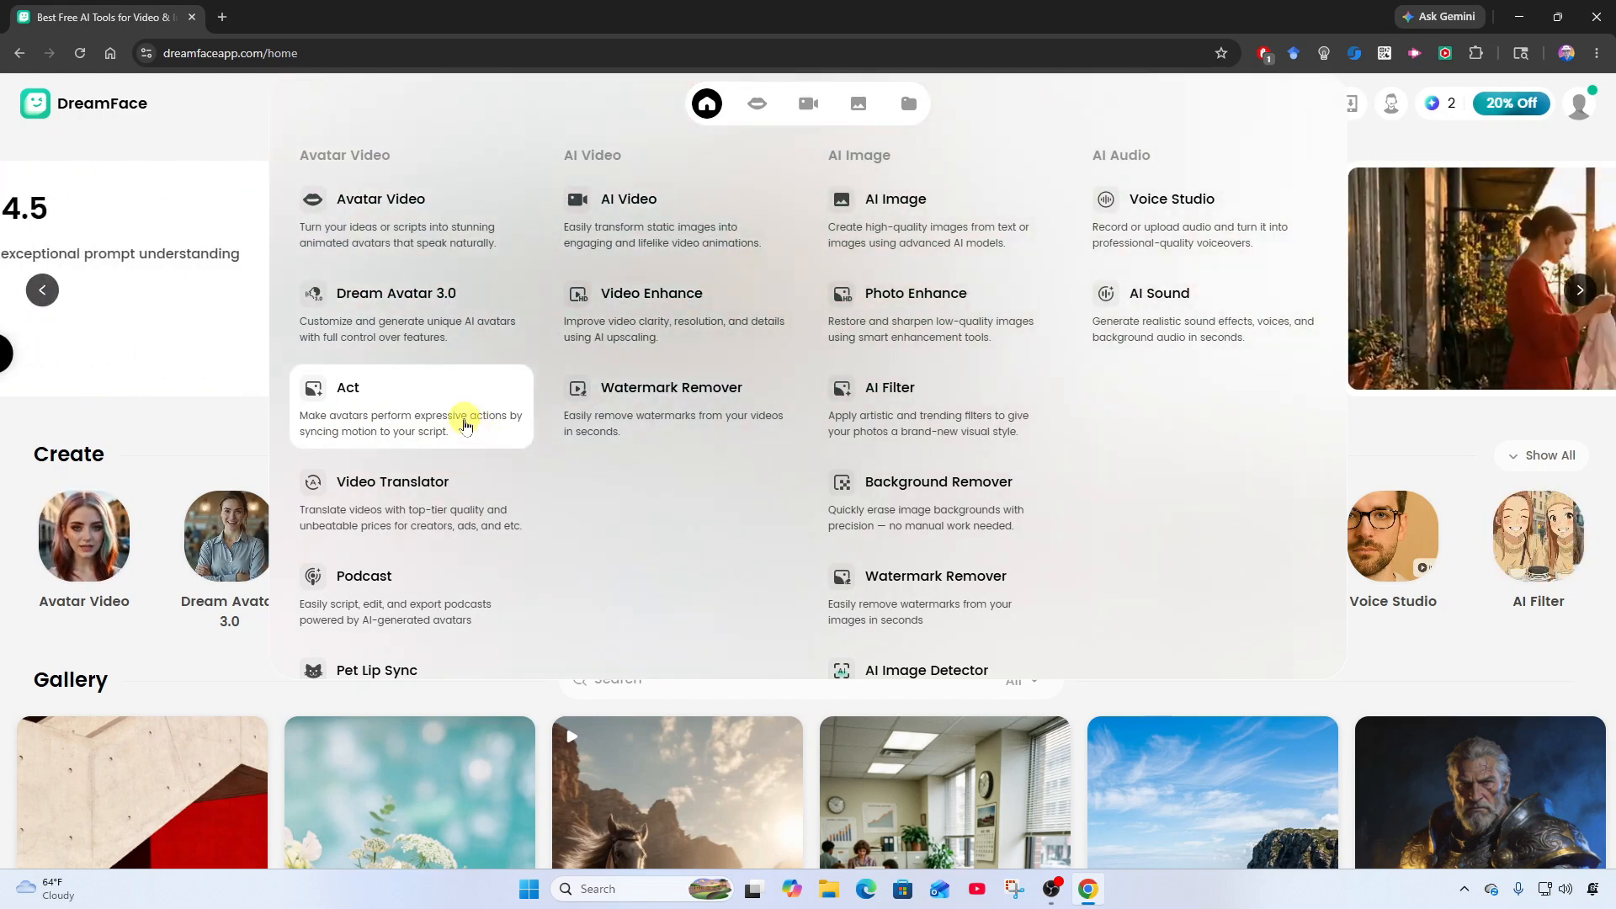
pyautogui.click(466, 425)
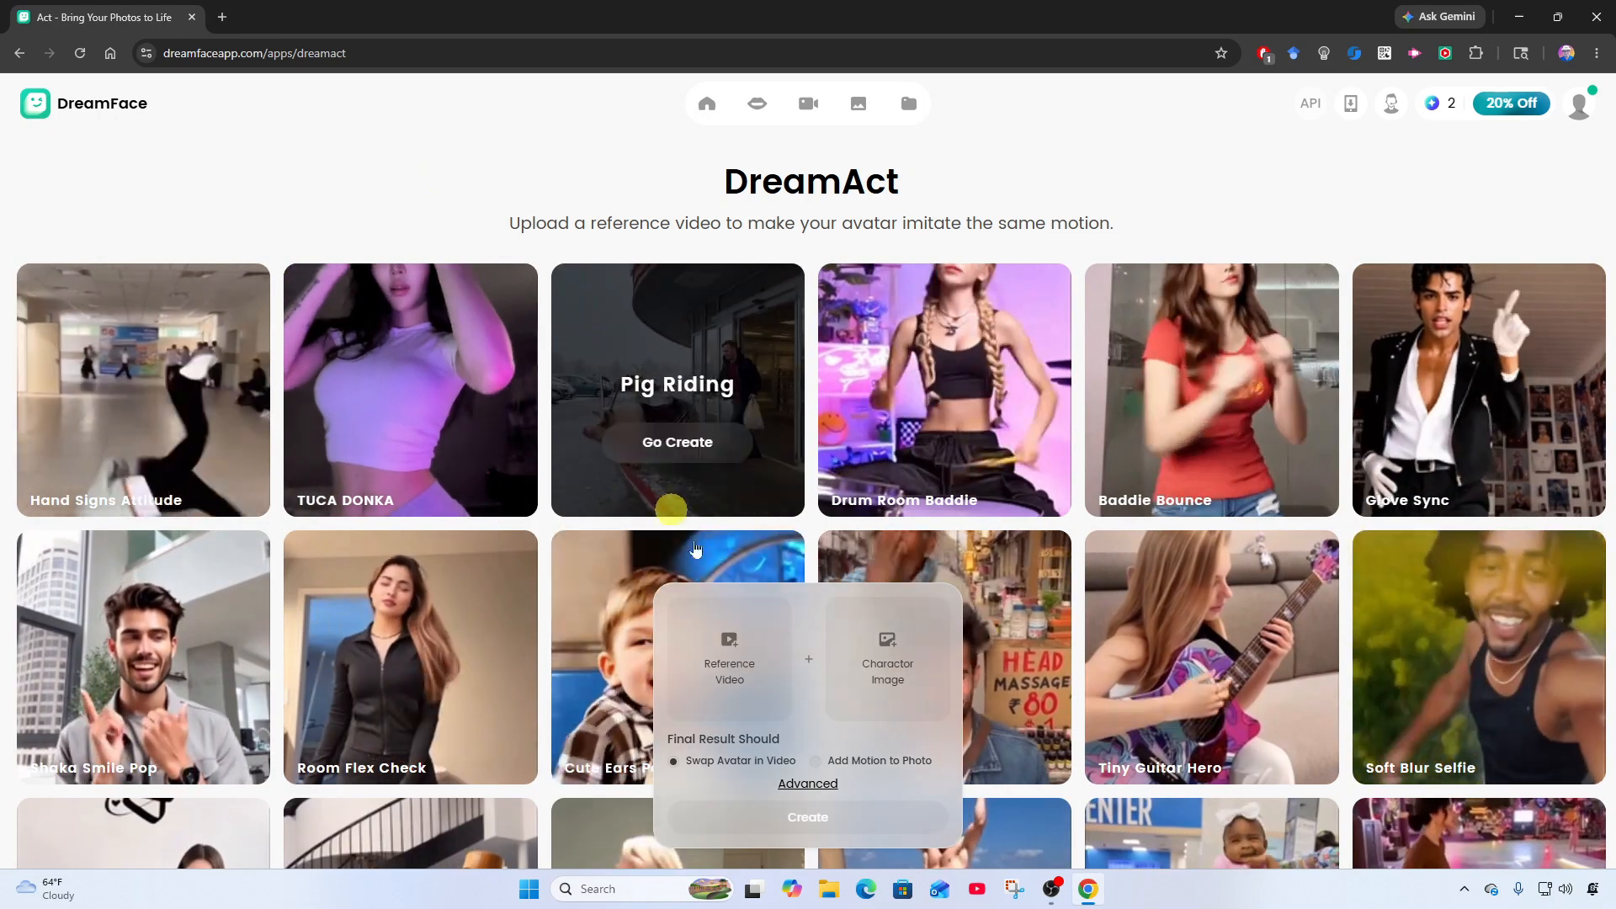
# - Set the reference video to the template of the dancing baby wearing sunglasses
pyautogui.moveTo(767, 639)
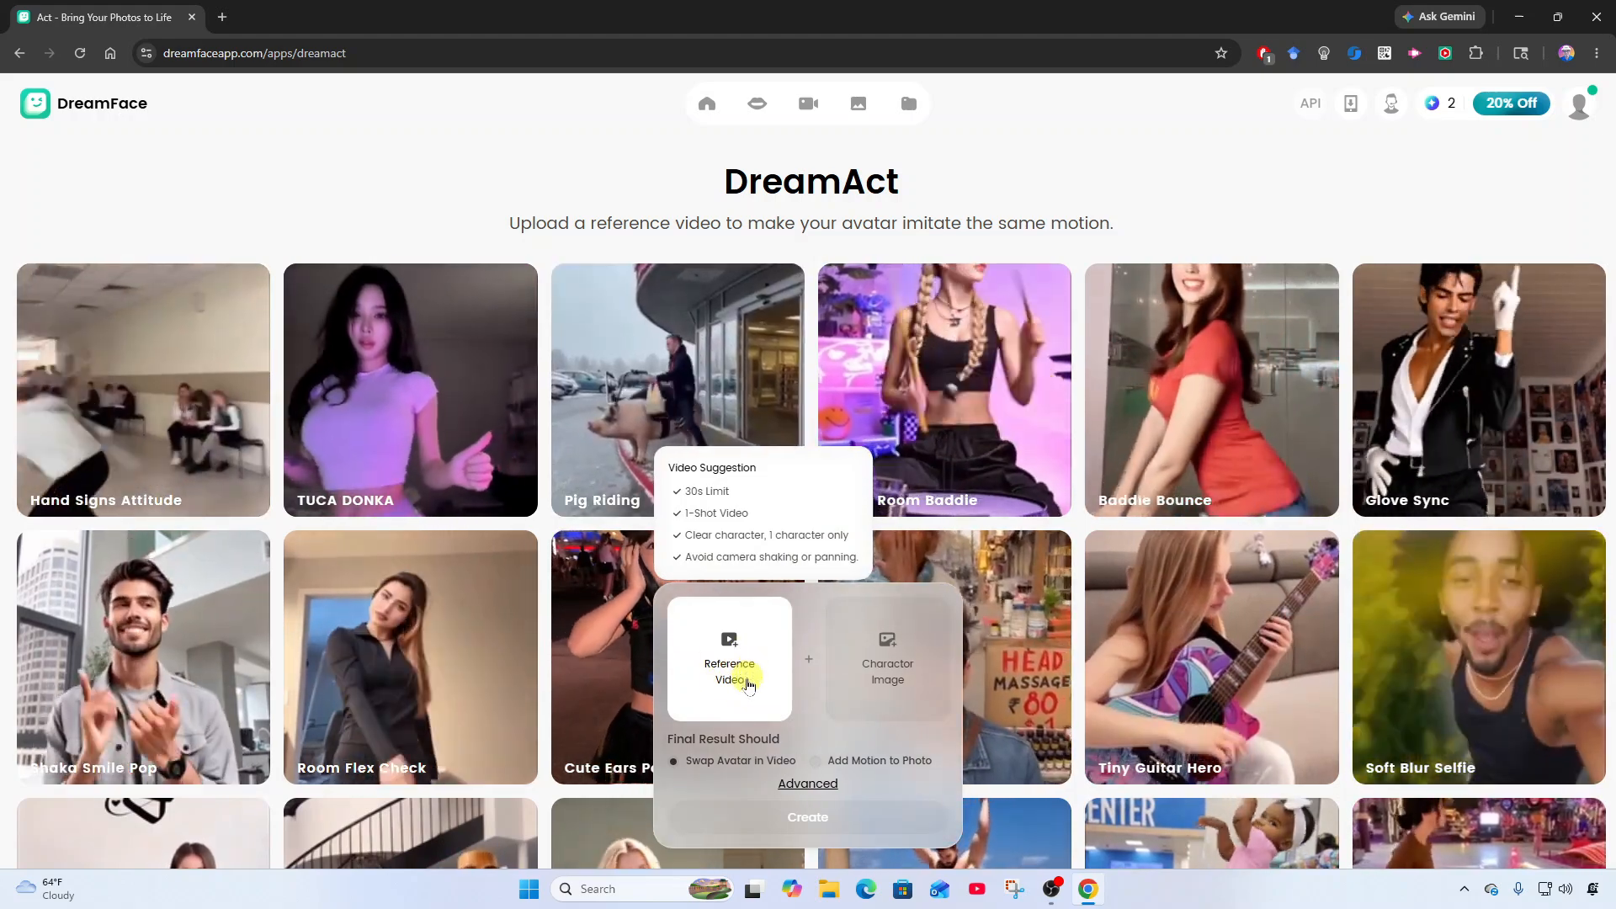
pyautogui.moveTo(858, 652)
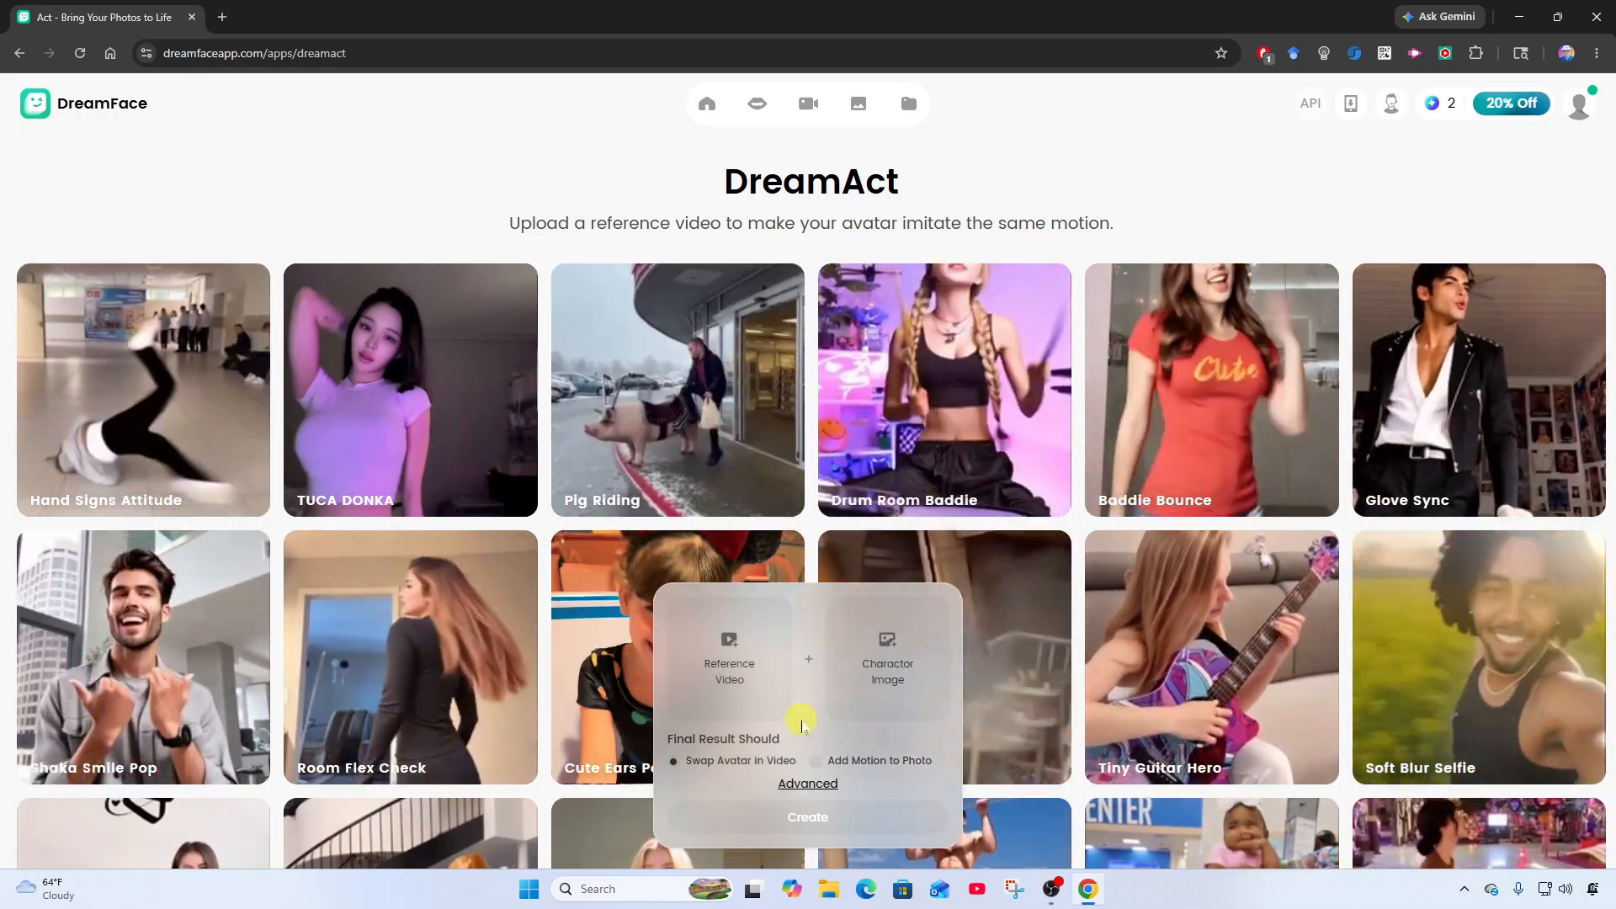
pyautogui.click(726, 703)
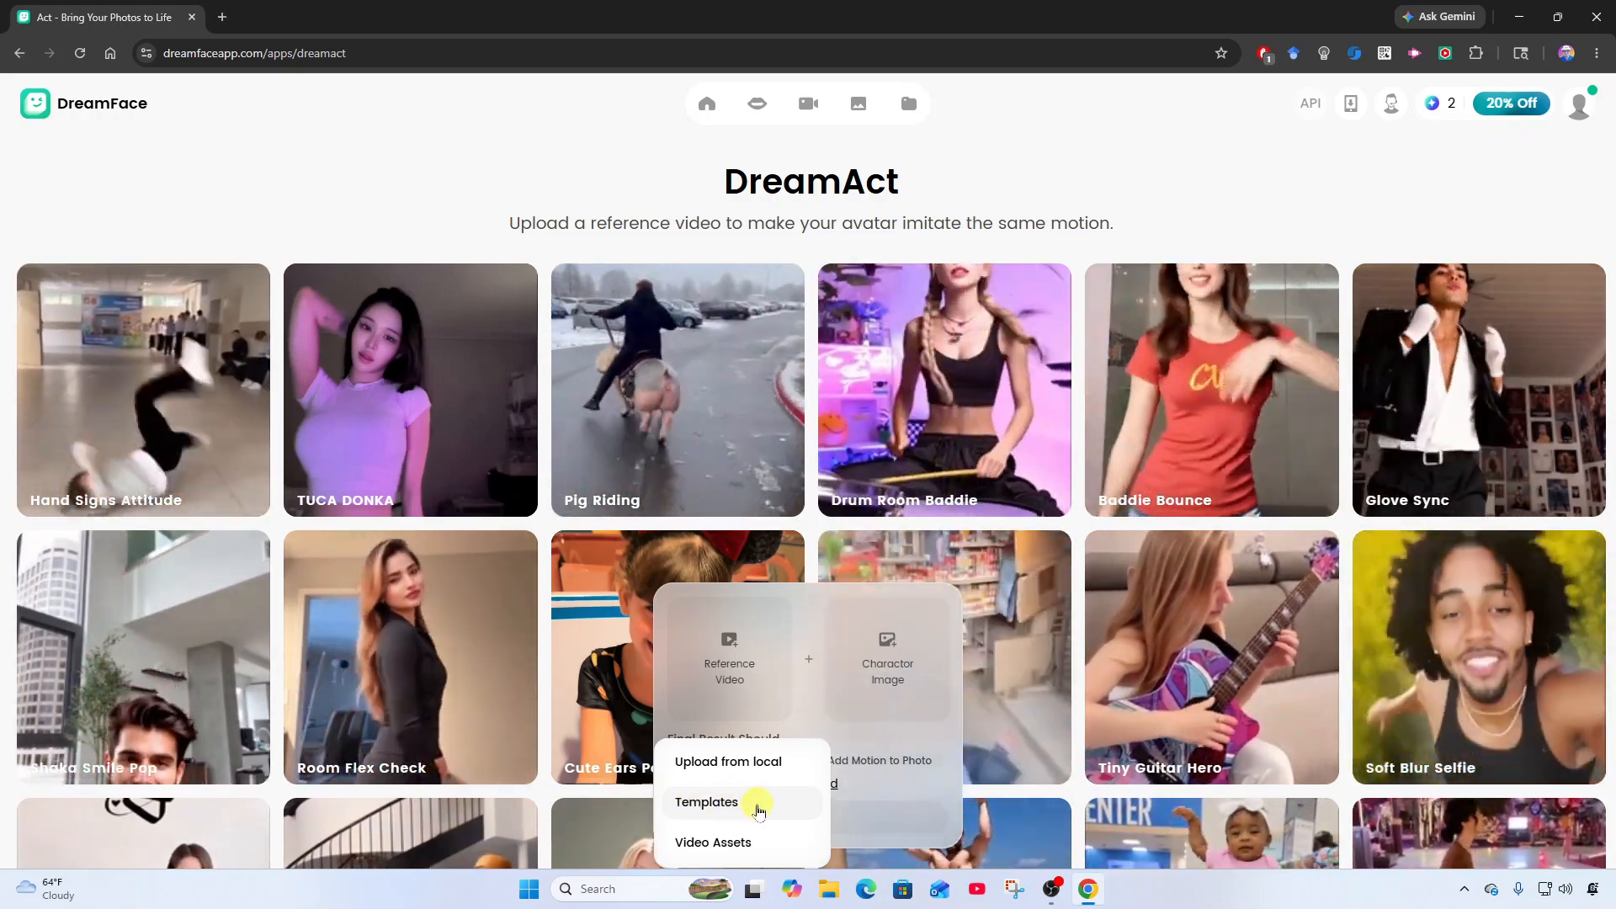
pyautogui.click(757, 810)
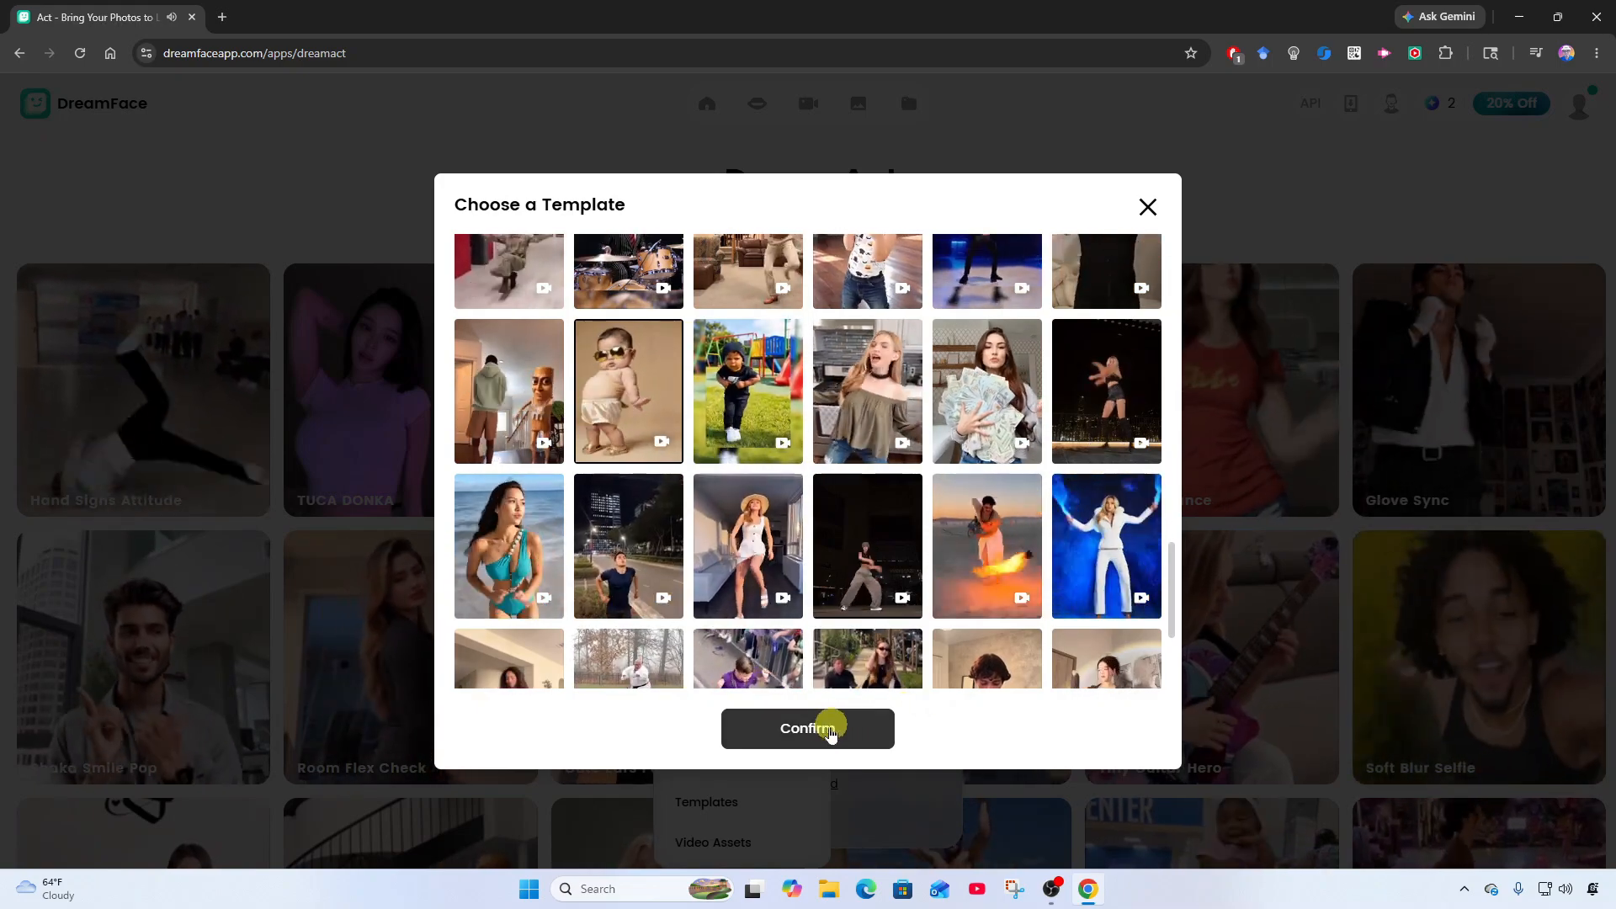
pyautogui.click(823, 728)
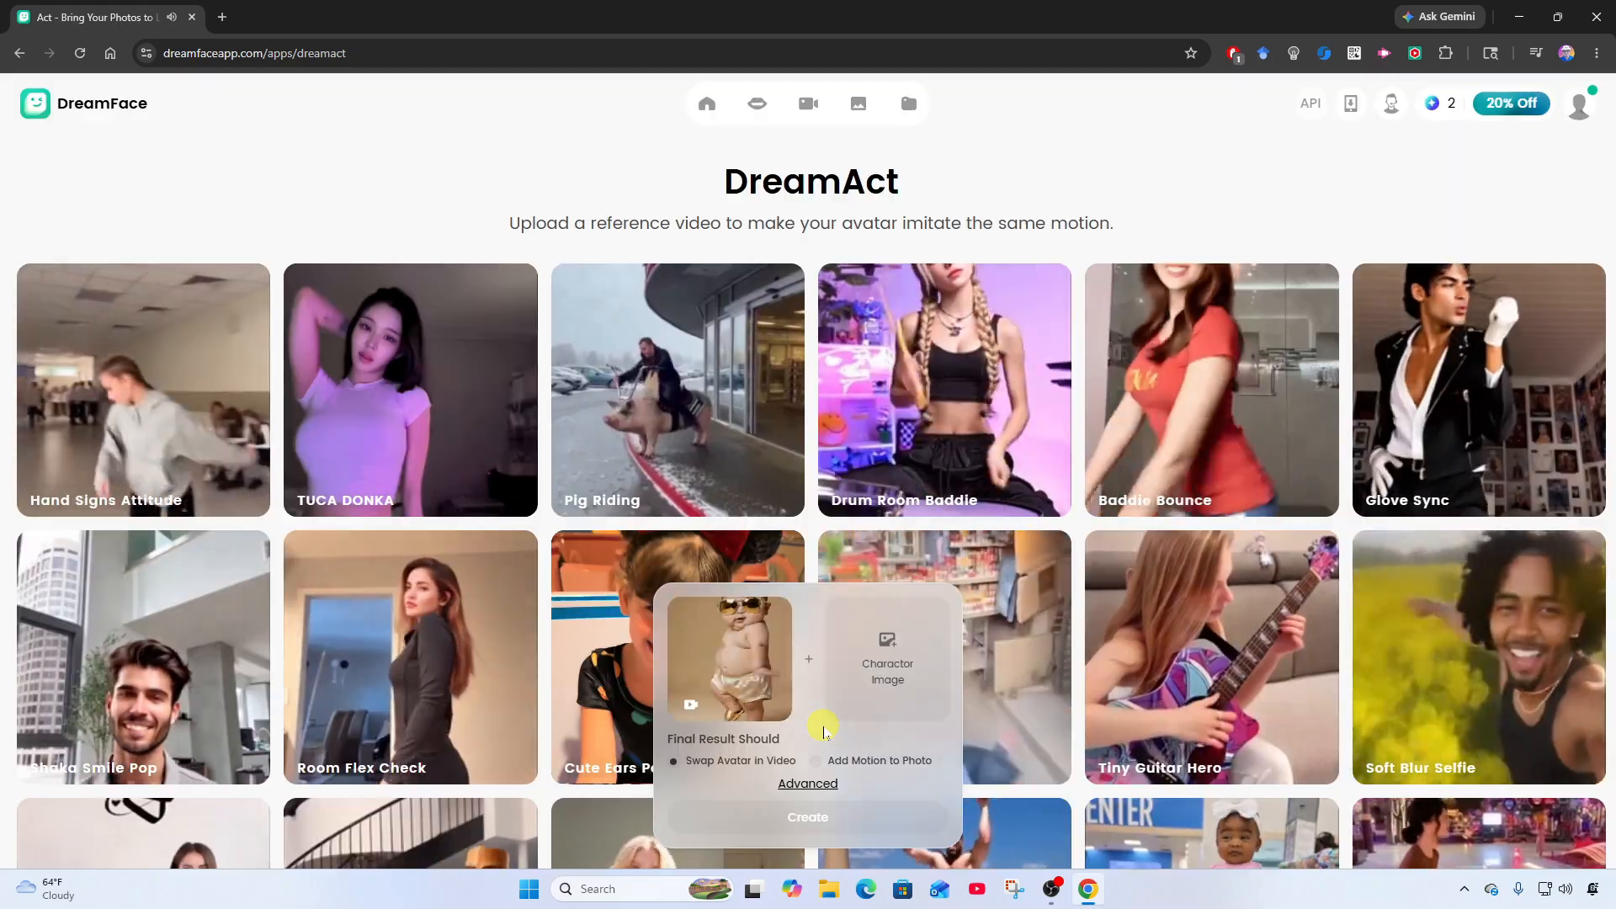
# - Upload the local picture "toddler" as the character image and generate the video with Swap Avatar in Video
pyautogui.moveTo(888, 686)
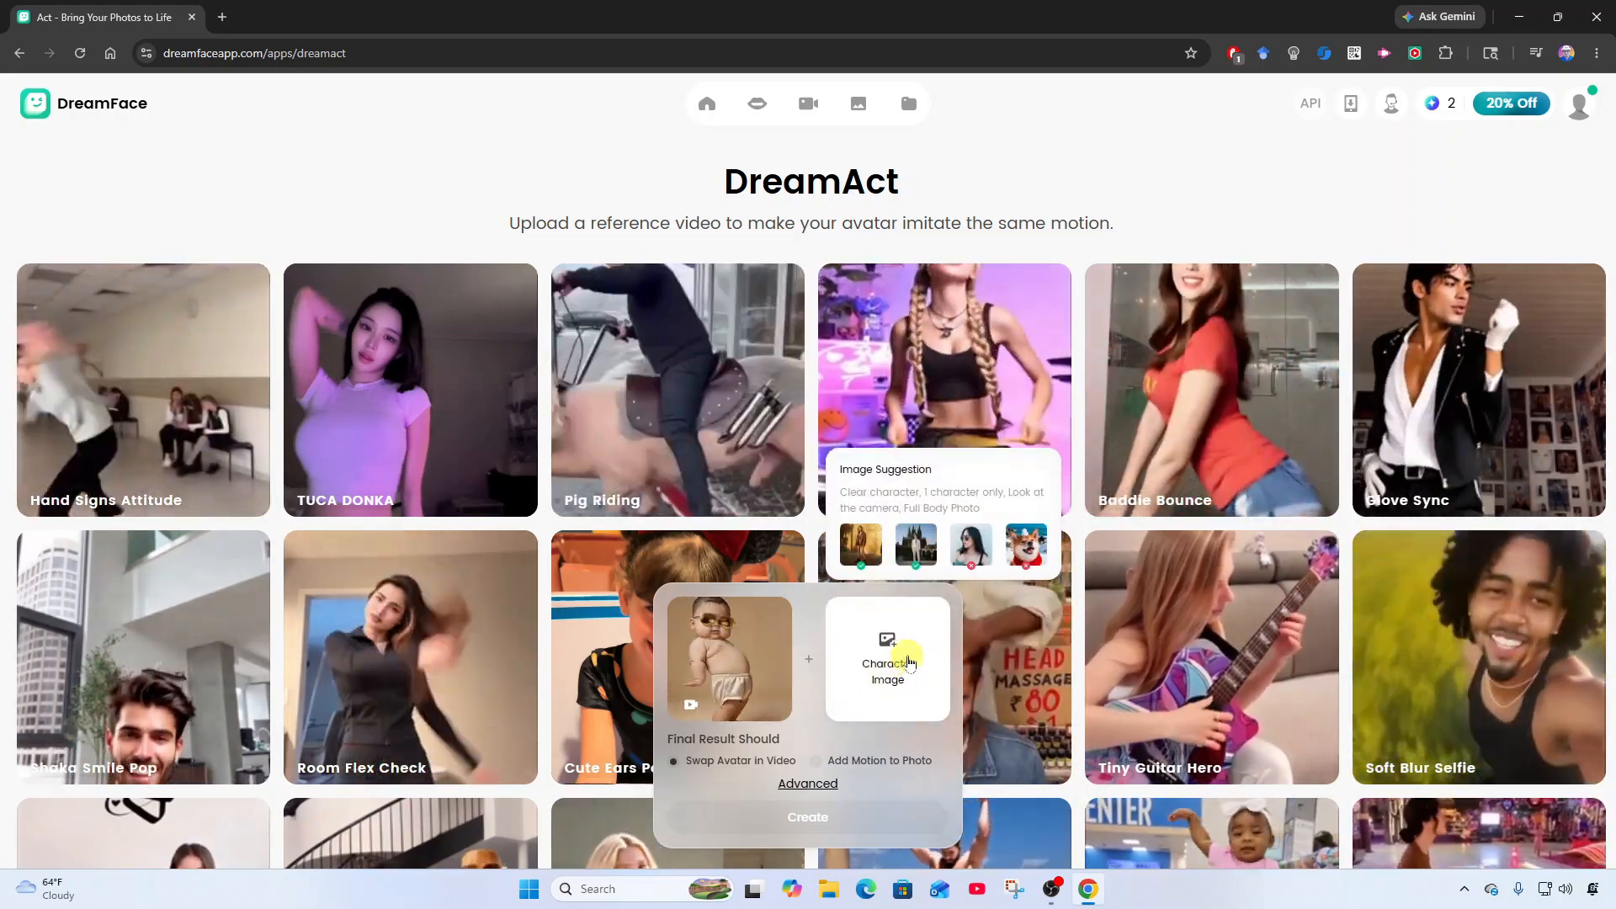
pyautogui.click(915, 655)
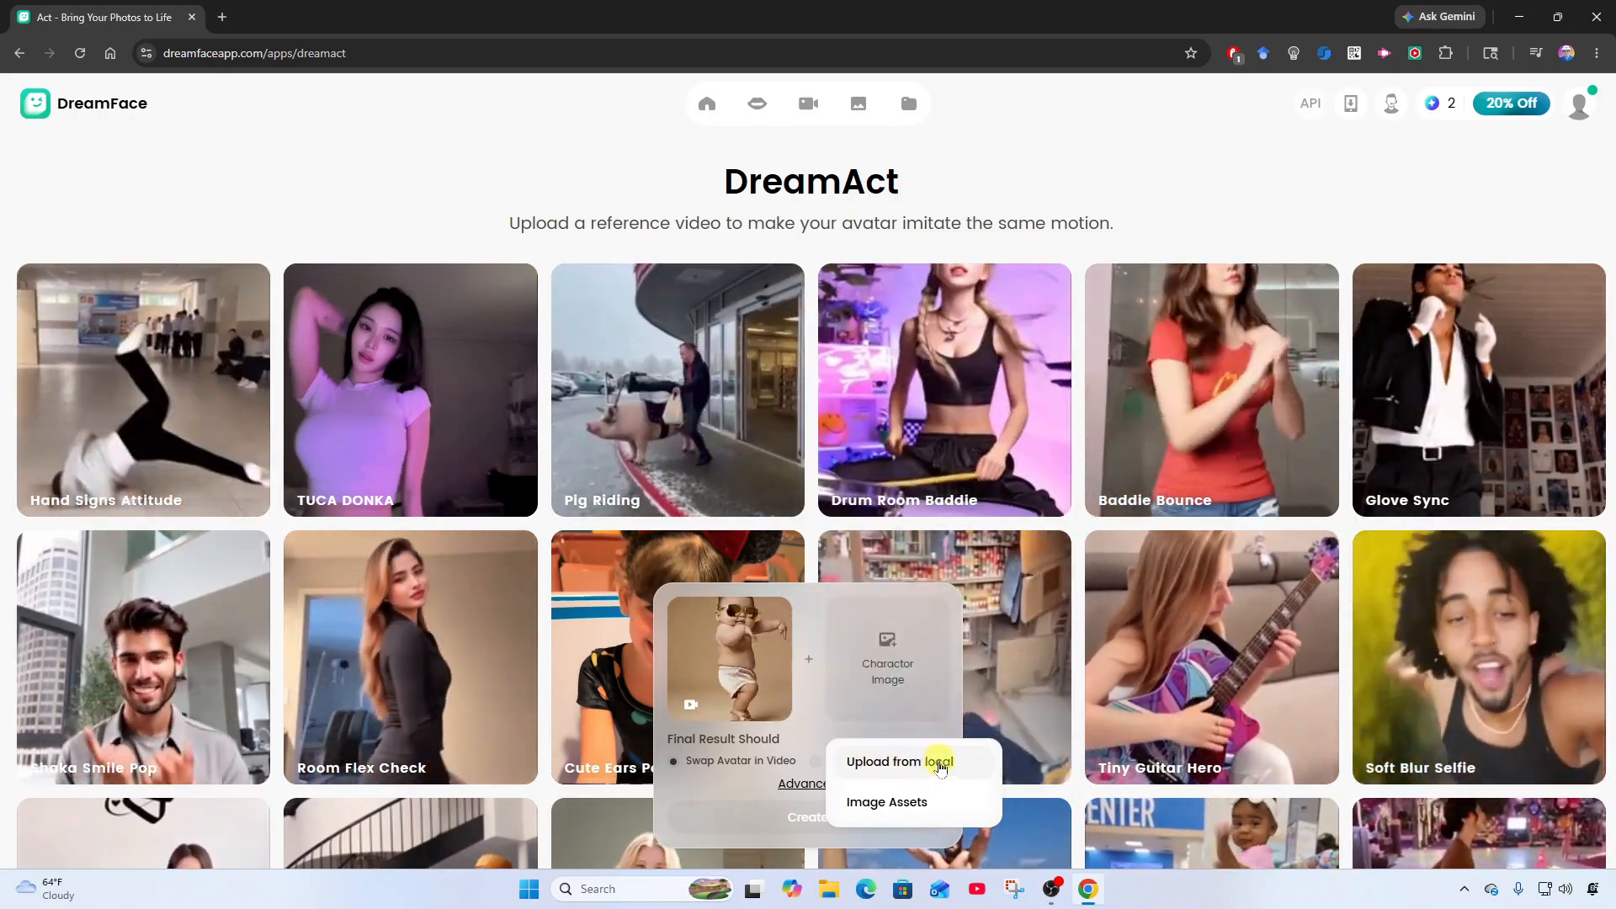
pyautogui.click(940, 762)
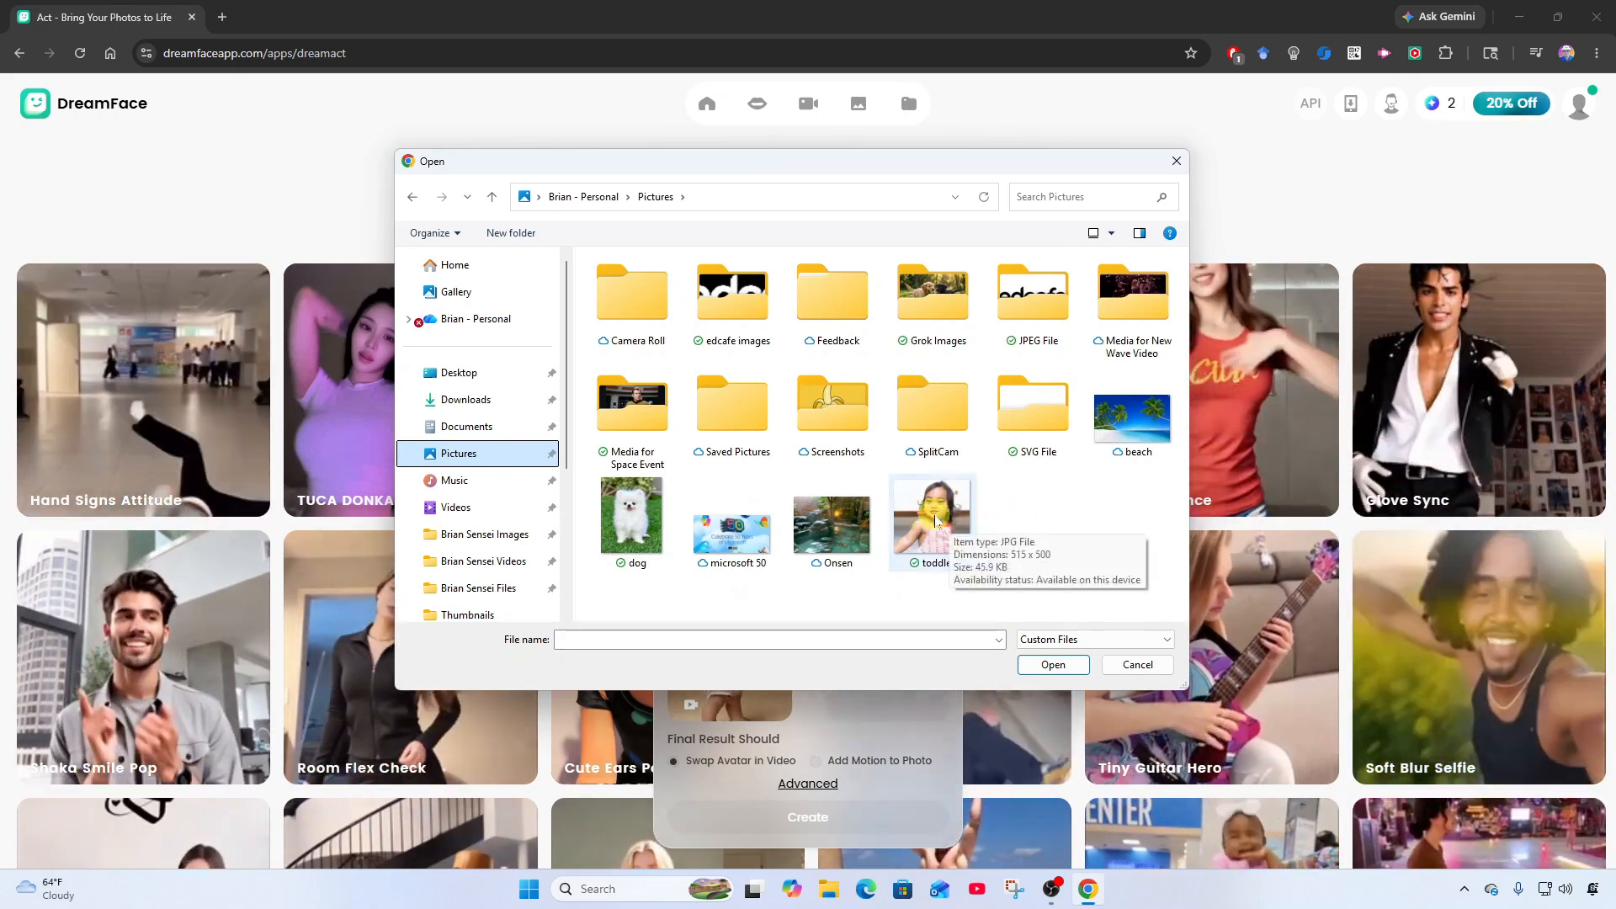
pyautogui.click(921, 529)
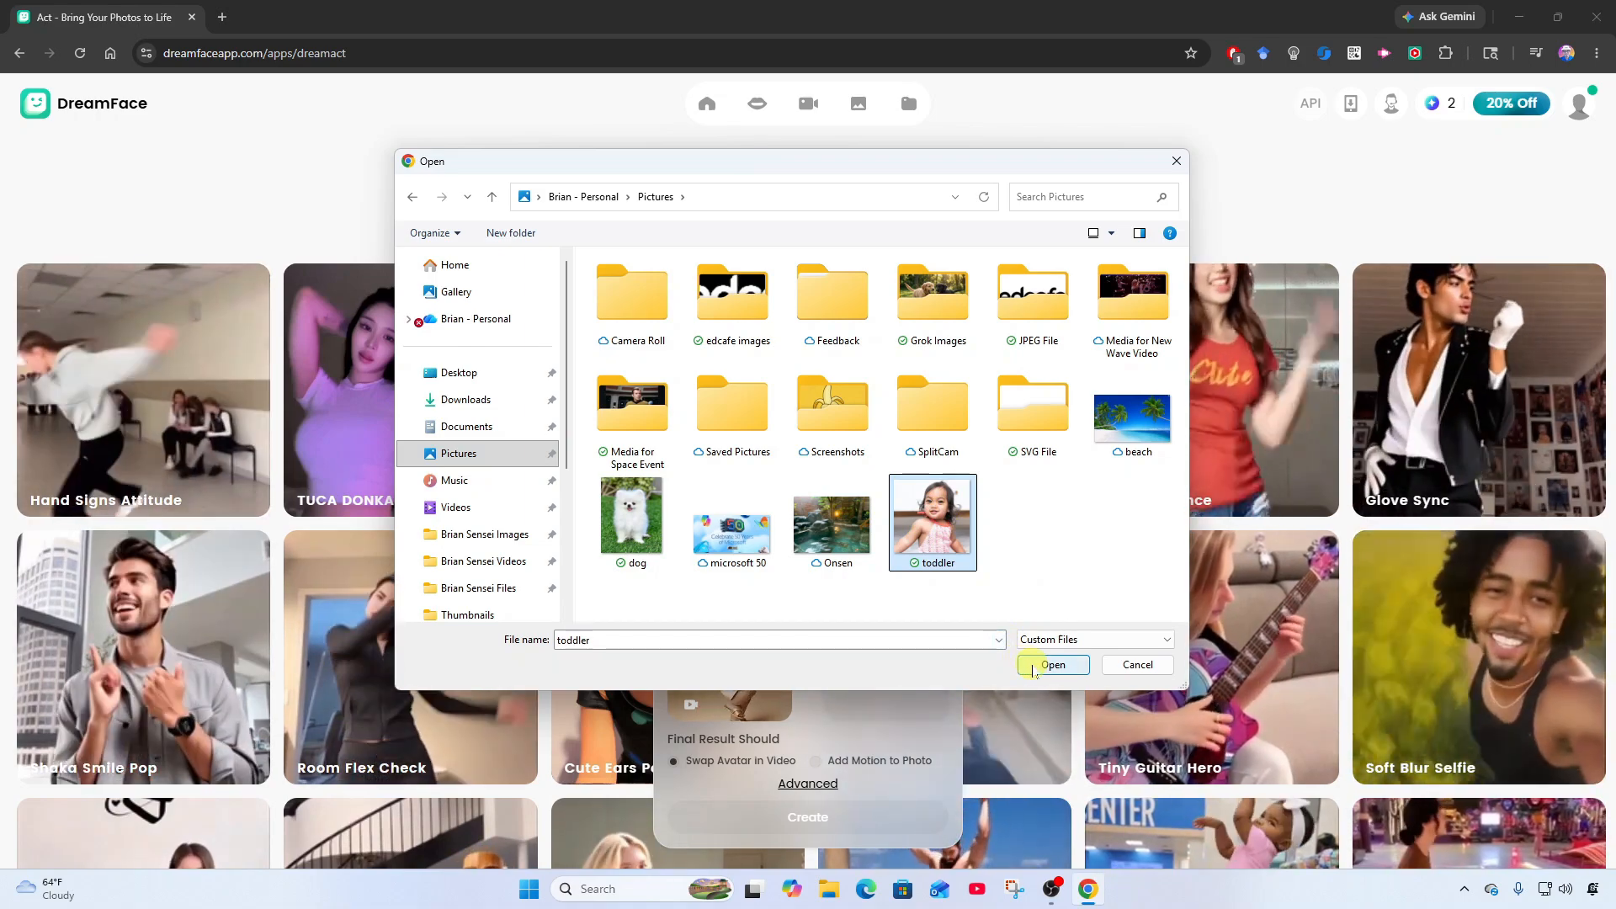
pyautogui.click(1035, 667)
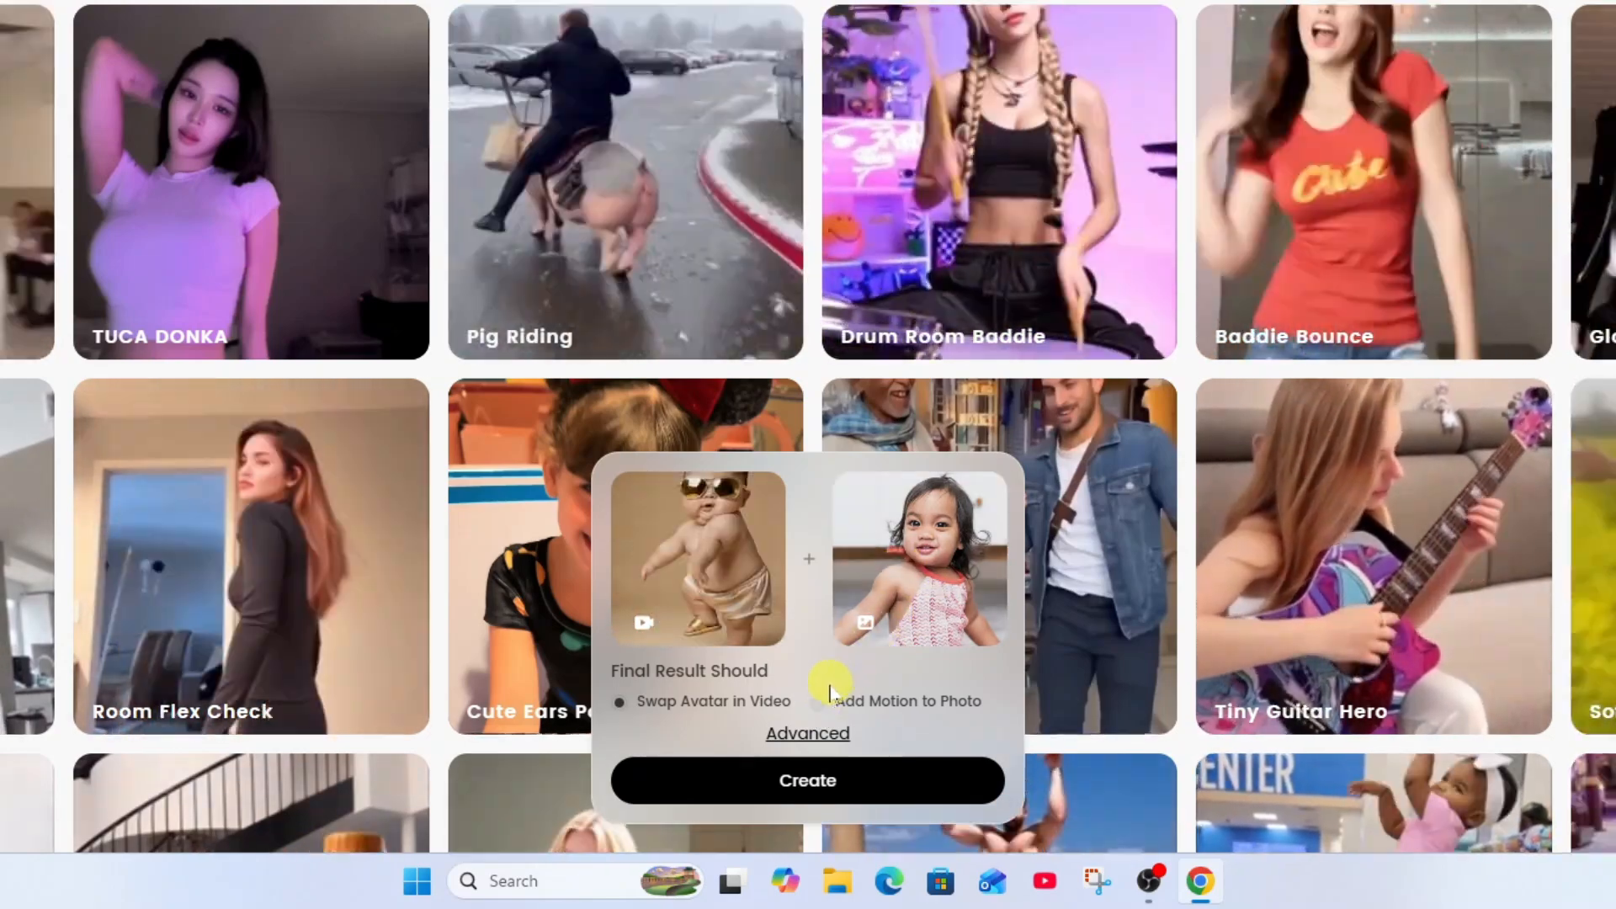
pyautogui.click(806, 735)
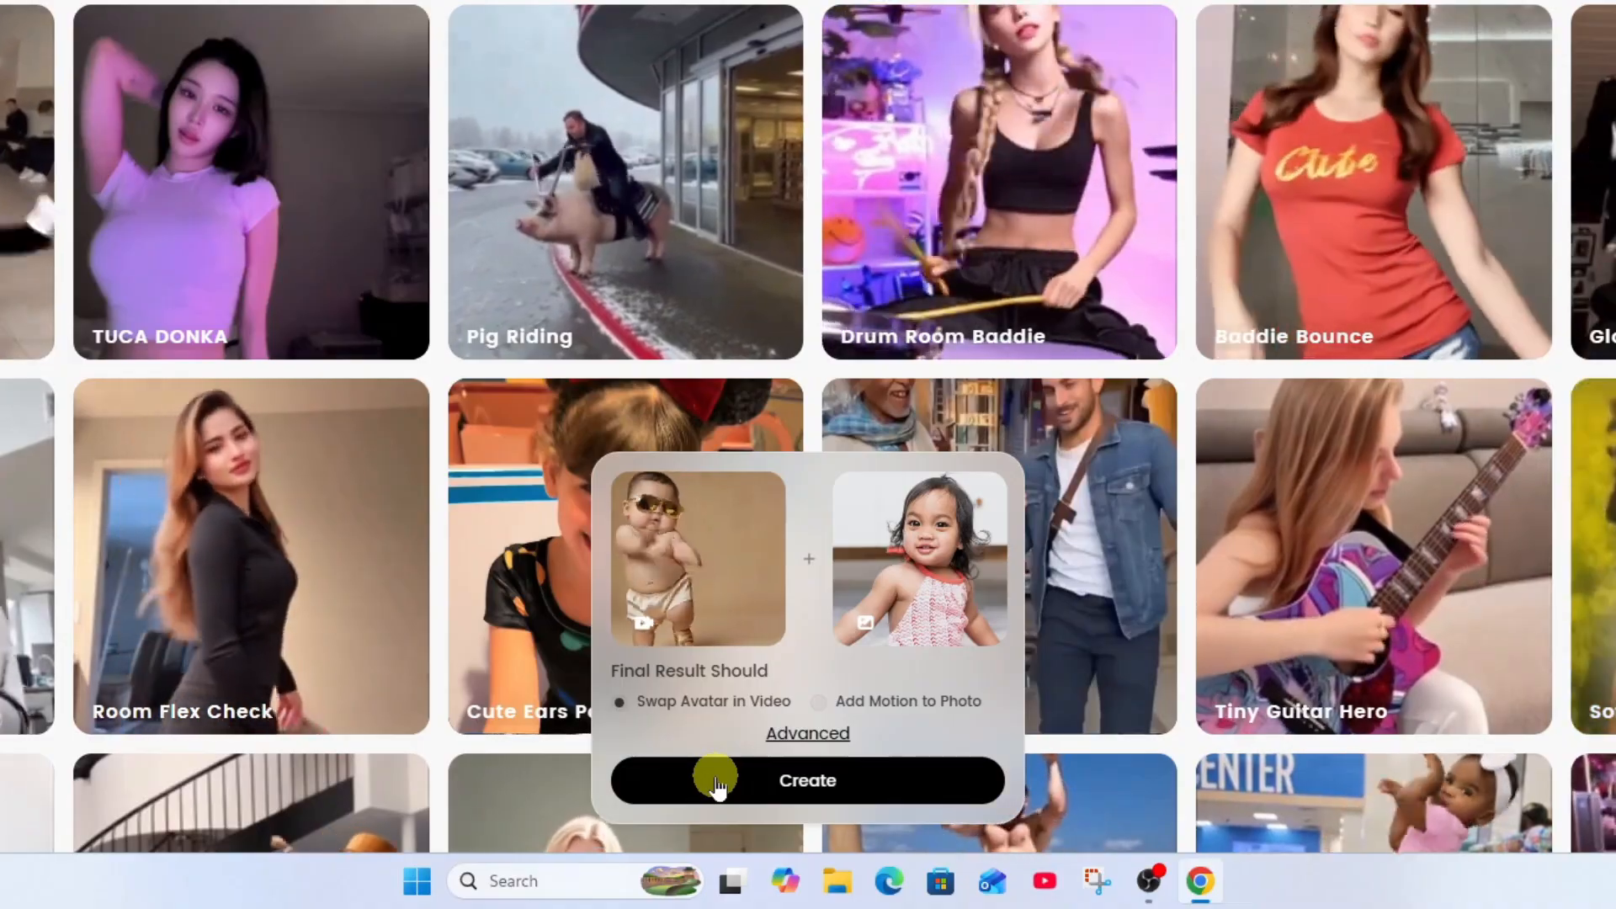
pyautogui.click(718, 787)
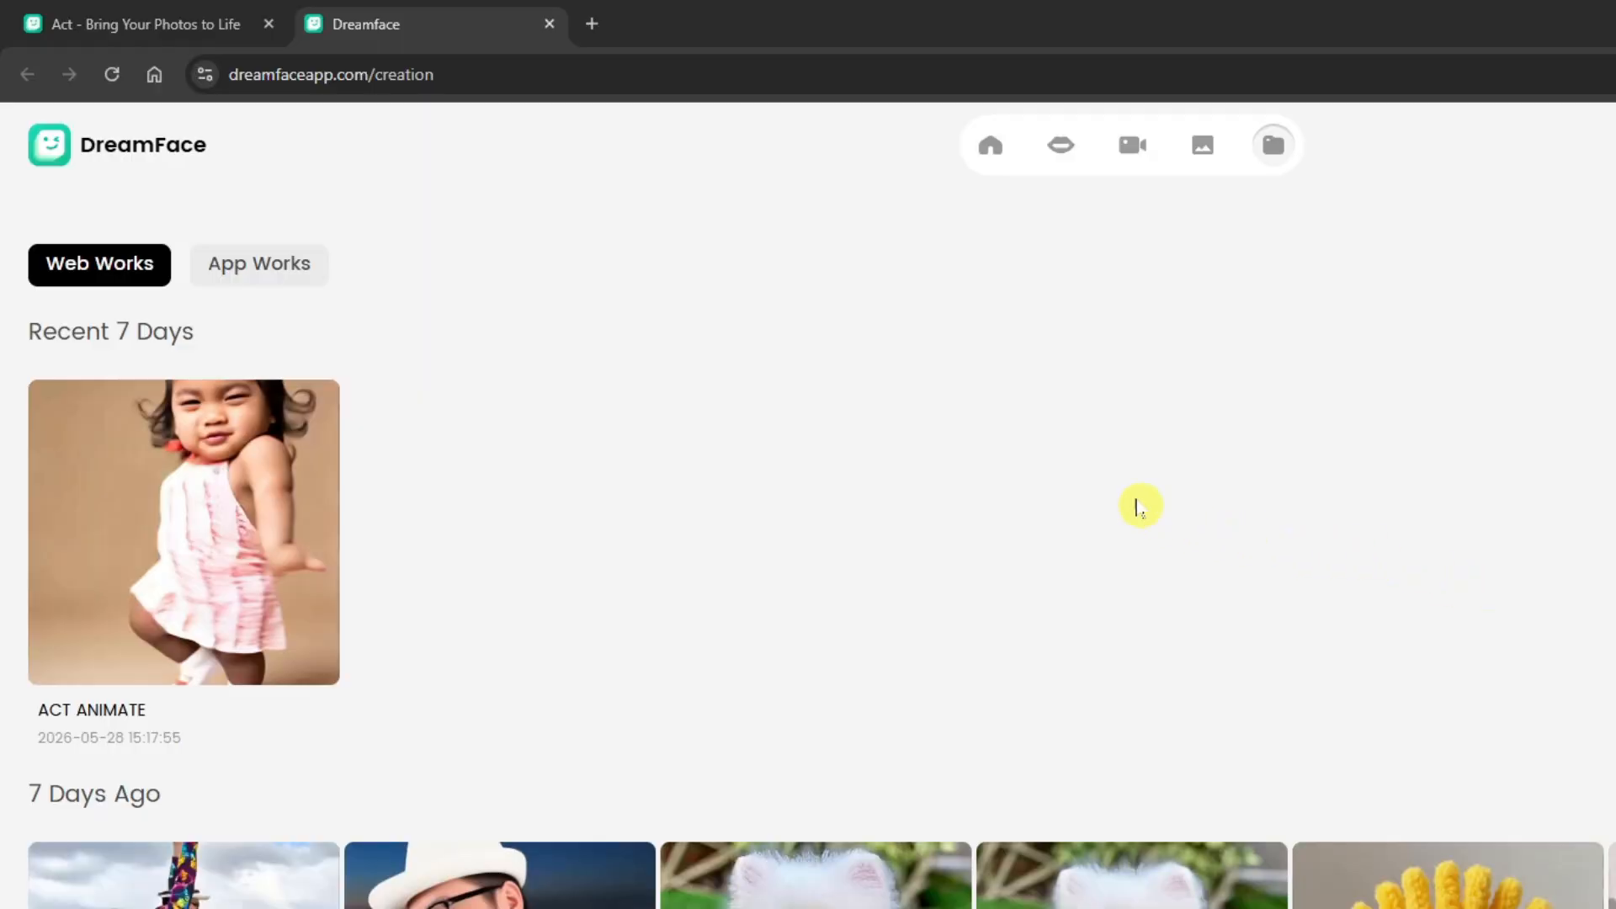
# - Play the generated ACT ANIMATE toddler video from the recent works, pause it and close the preview
pyautogui.click(198, 530)
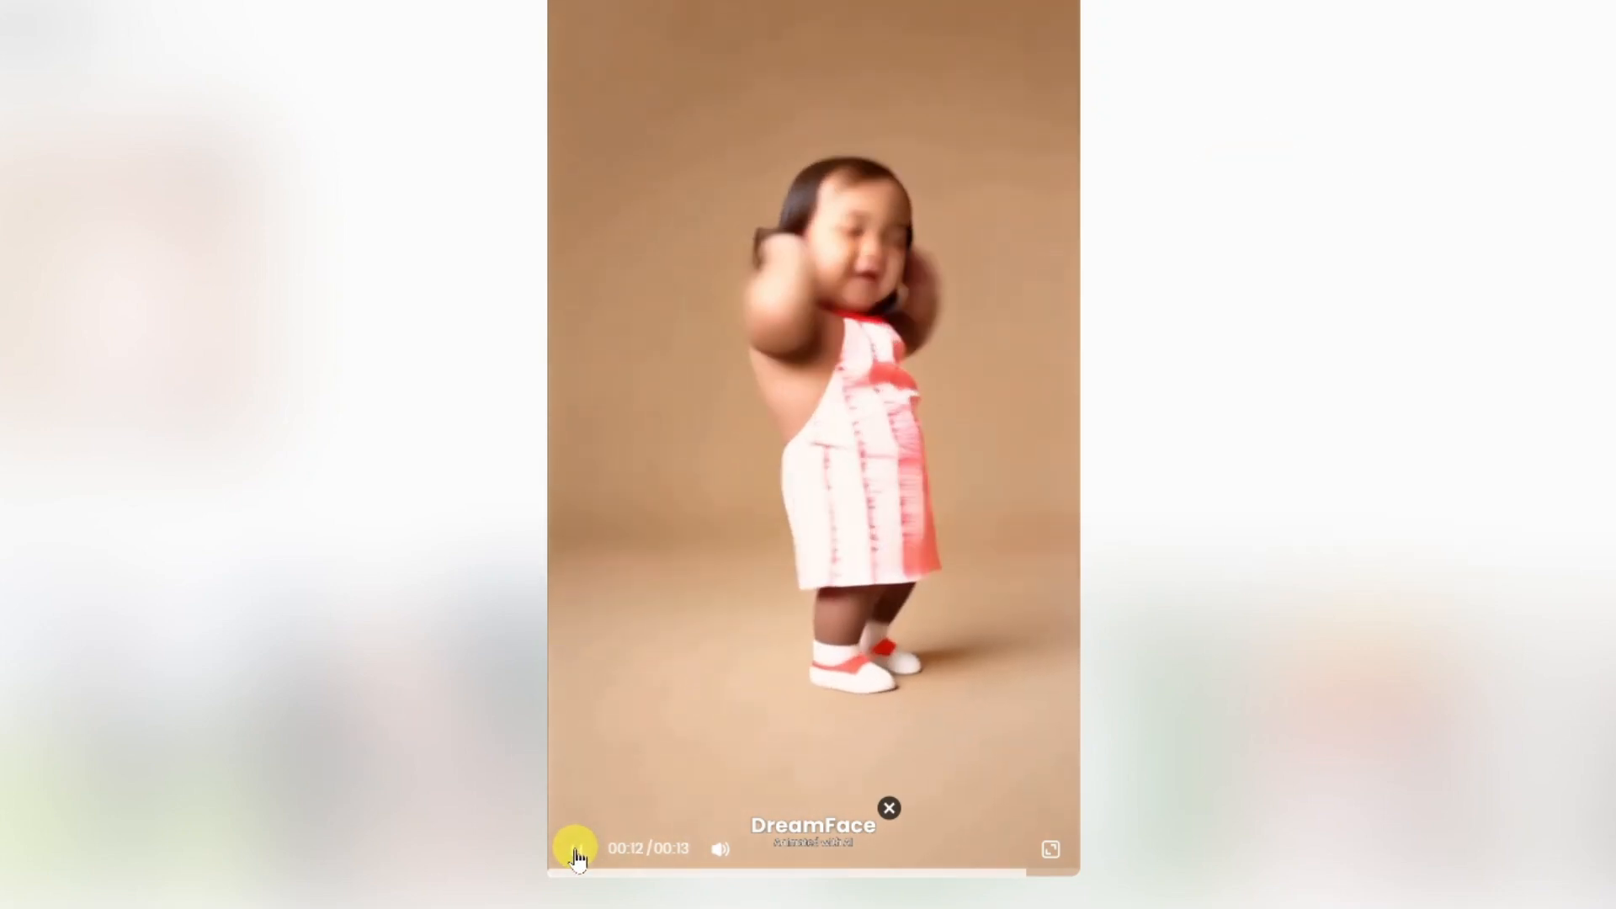
pyautogui.click(576, 846)
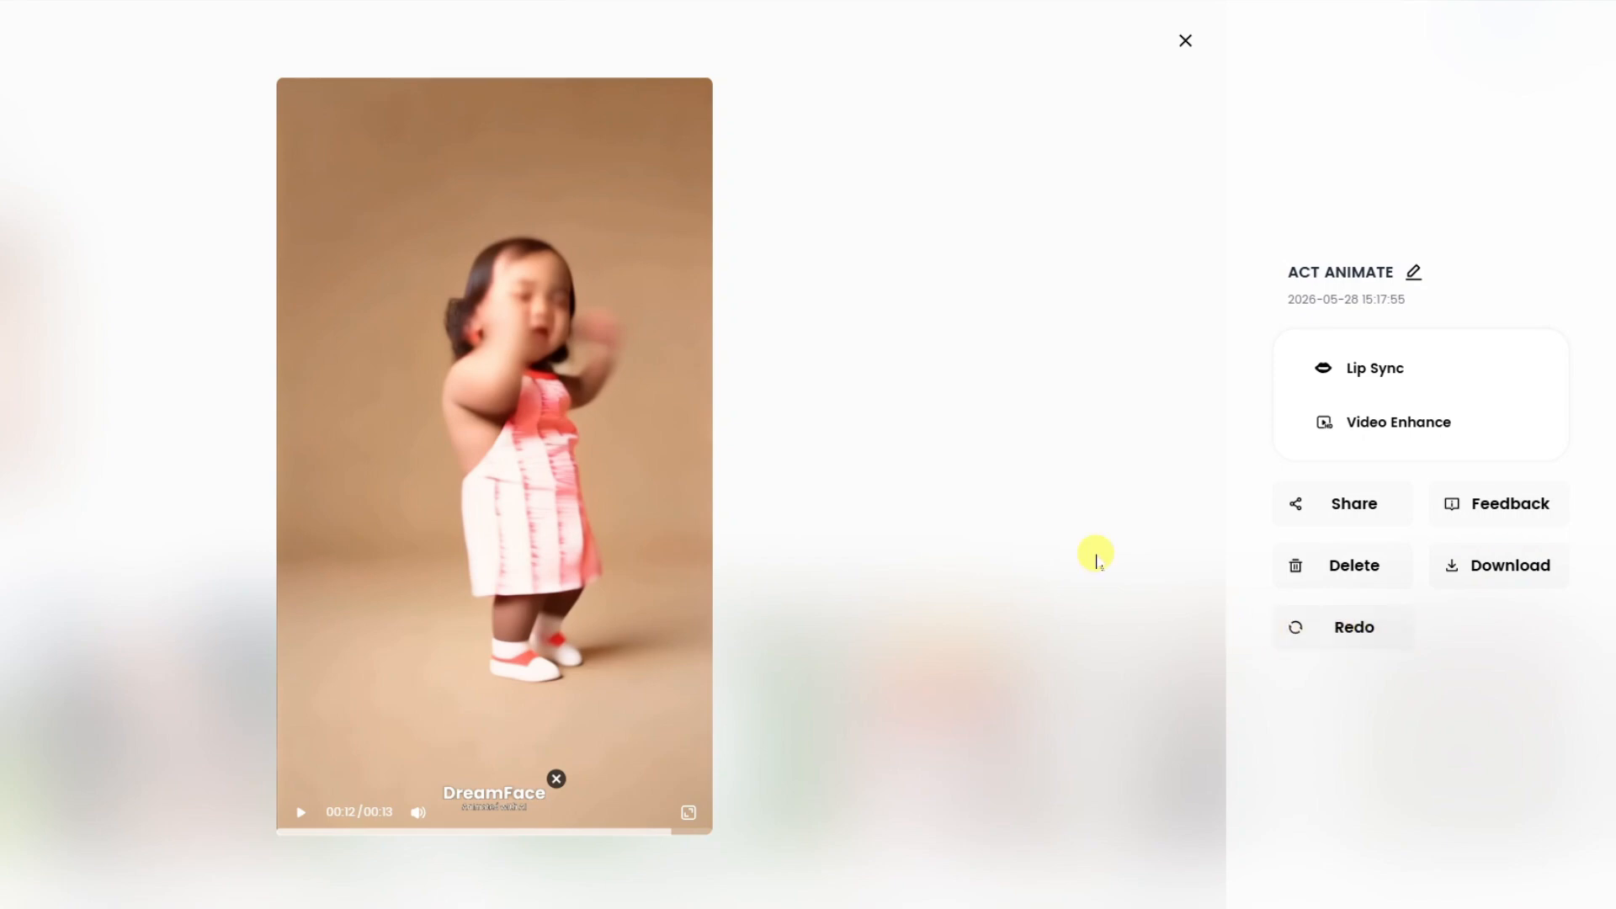
pyautogui.click(1185, 40)
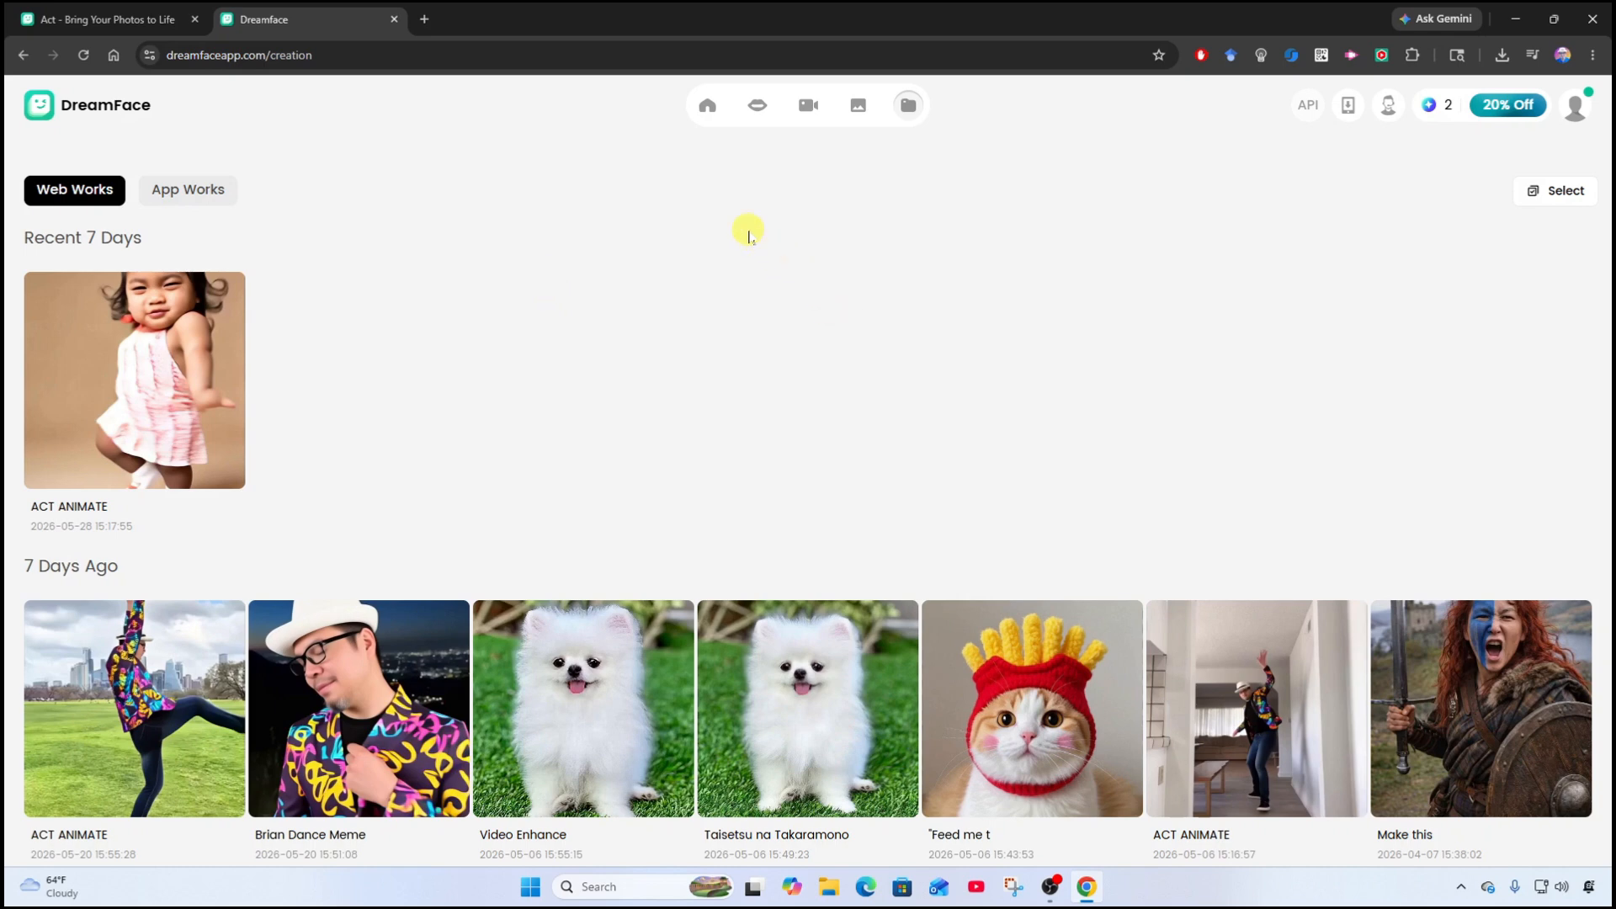
# - Generate AI images from the prompt "a female toddler dressed as a rock and roll musician. she is playing an electric guitar."
pyautogui.moveTo(706, 106)
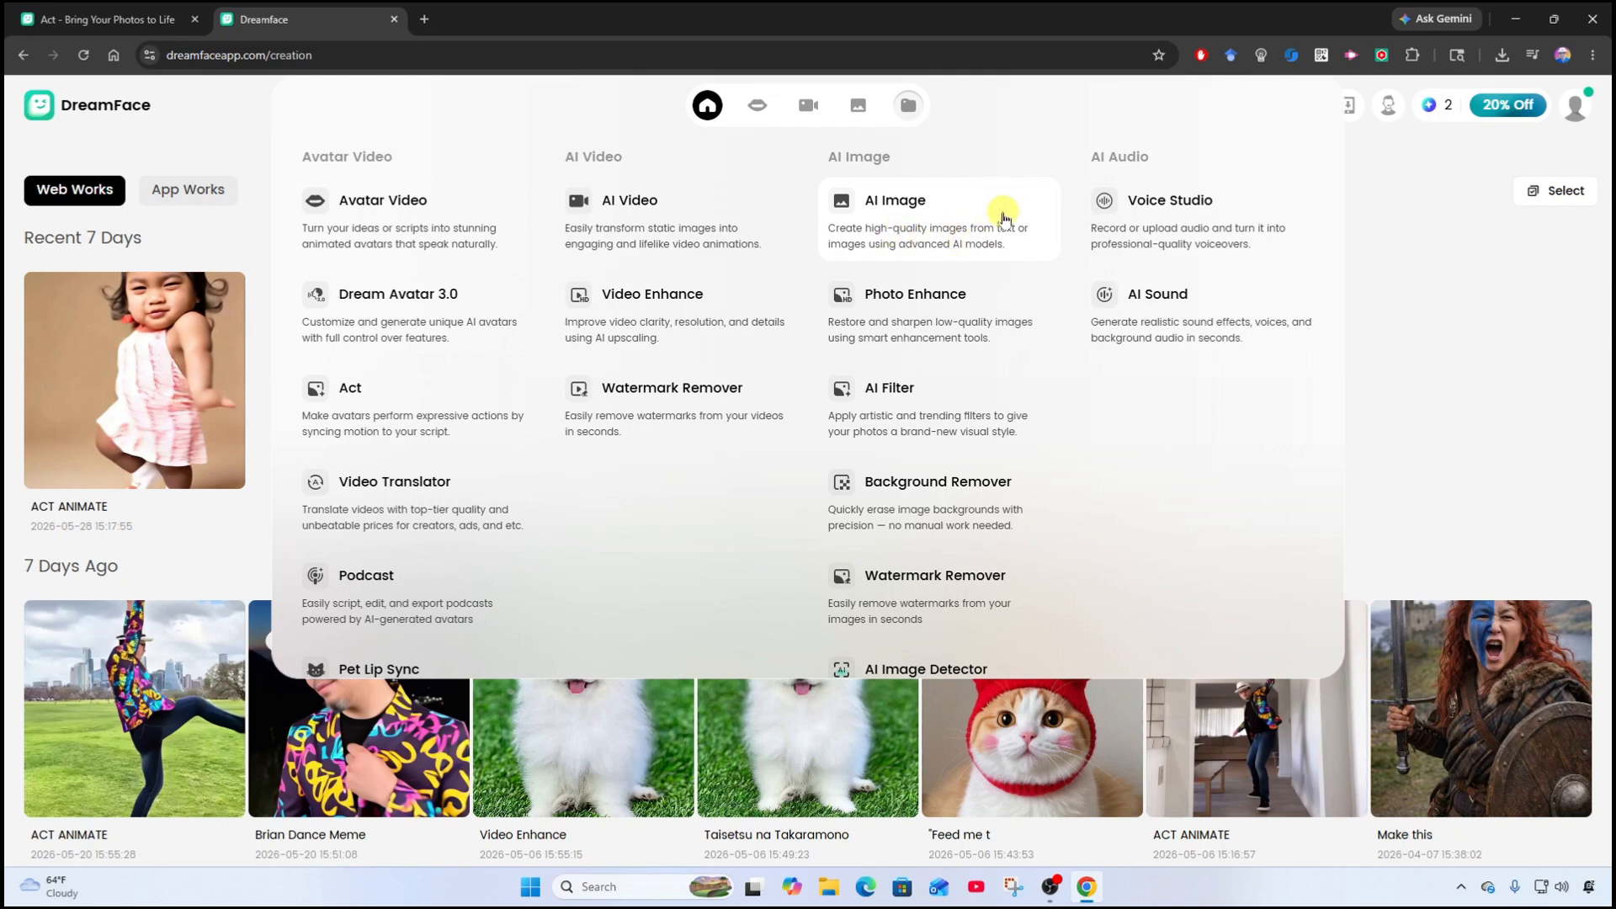
pyautogui.click(1014, 238)
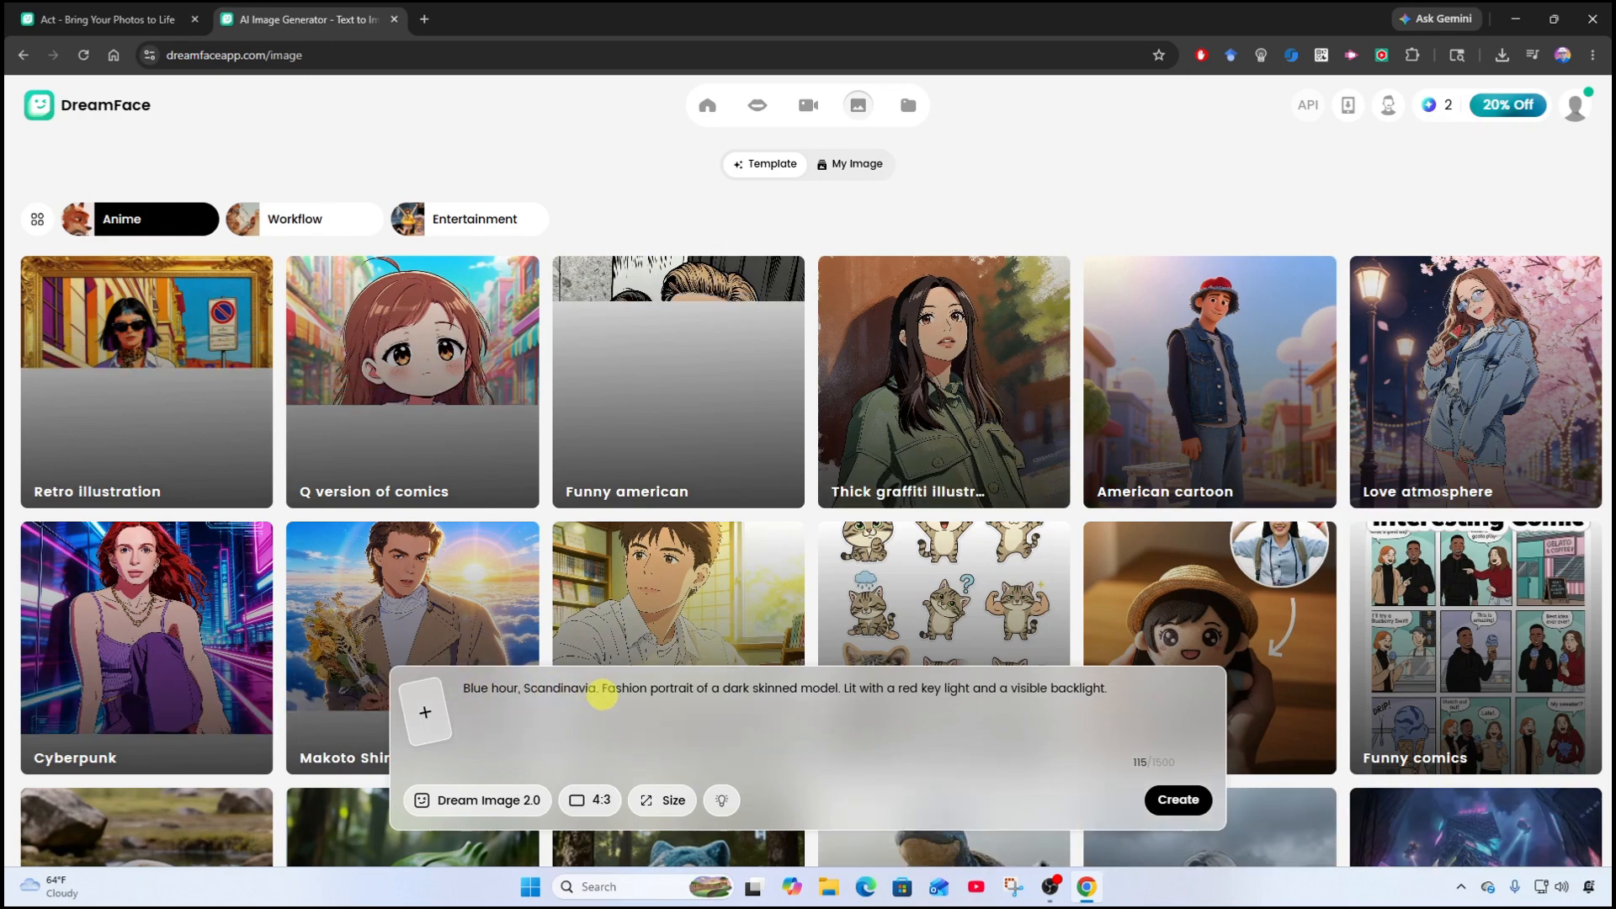
pyautogui.write('a female toddler dressed as a rock and roll musician. she is playing an electric guitar.')
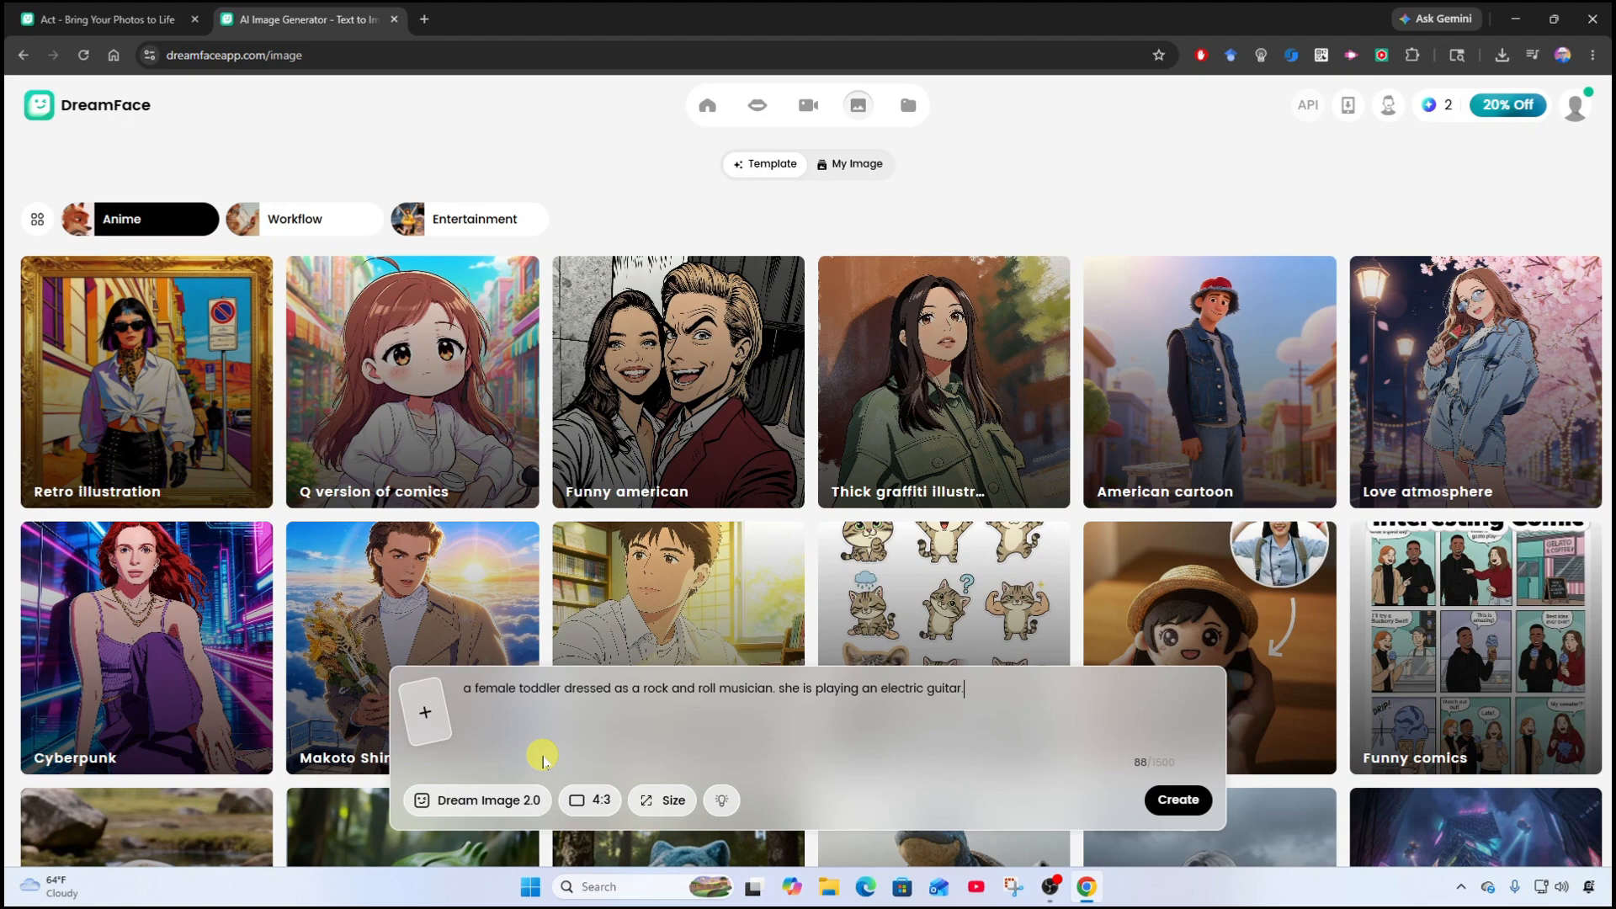
pyautogui.scroll(-1, 593, 749)
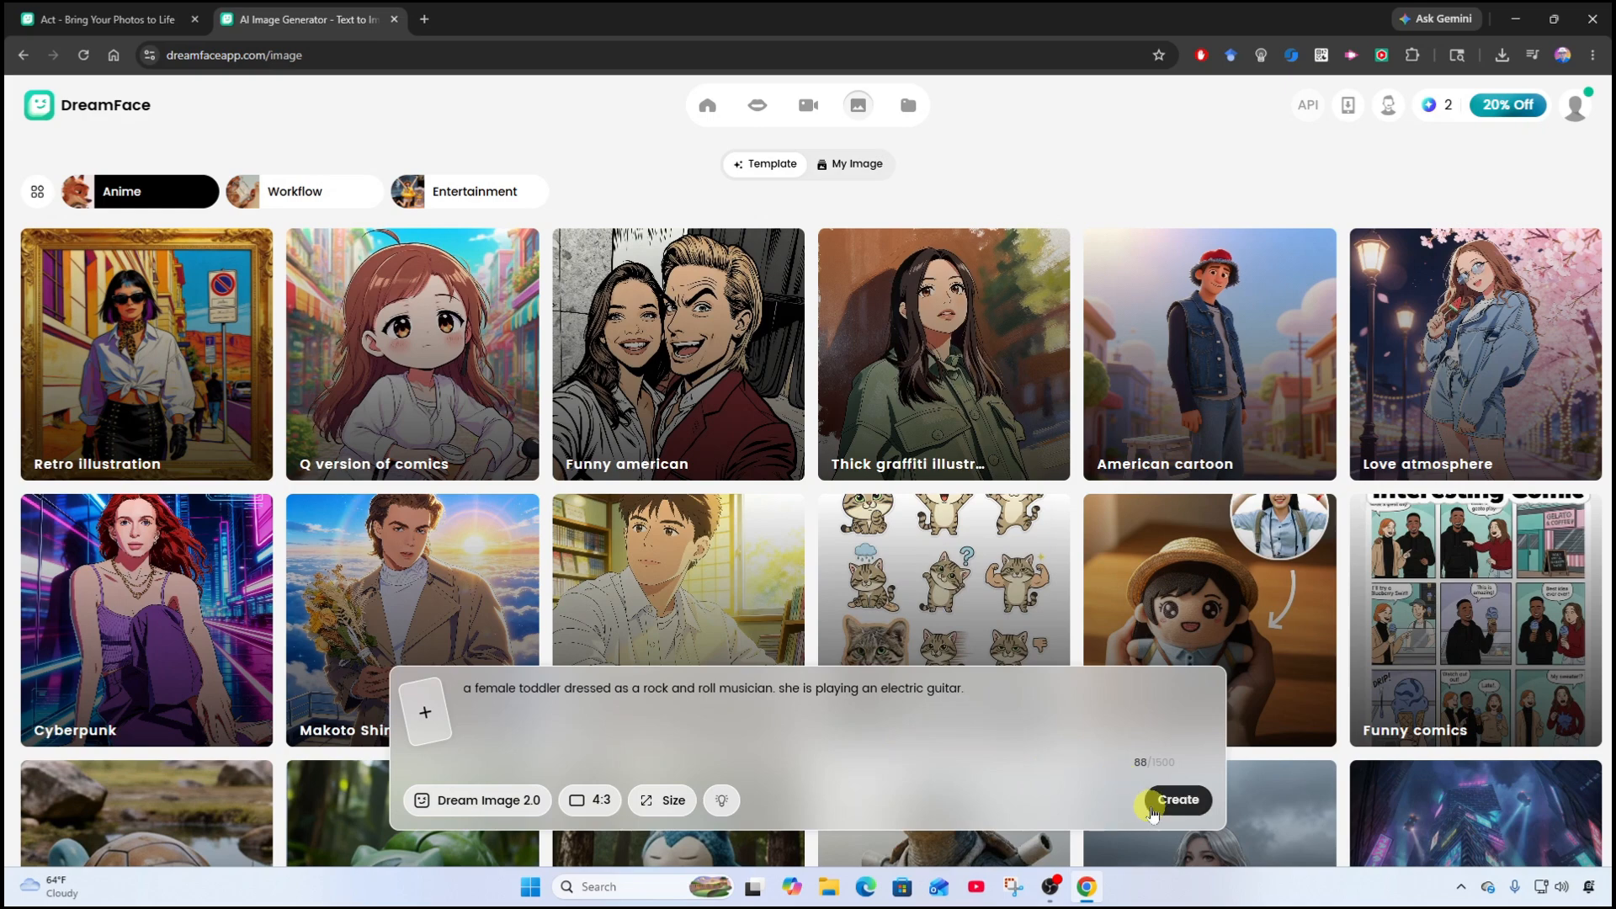
pyautogui.click(1176, 801)
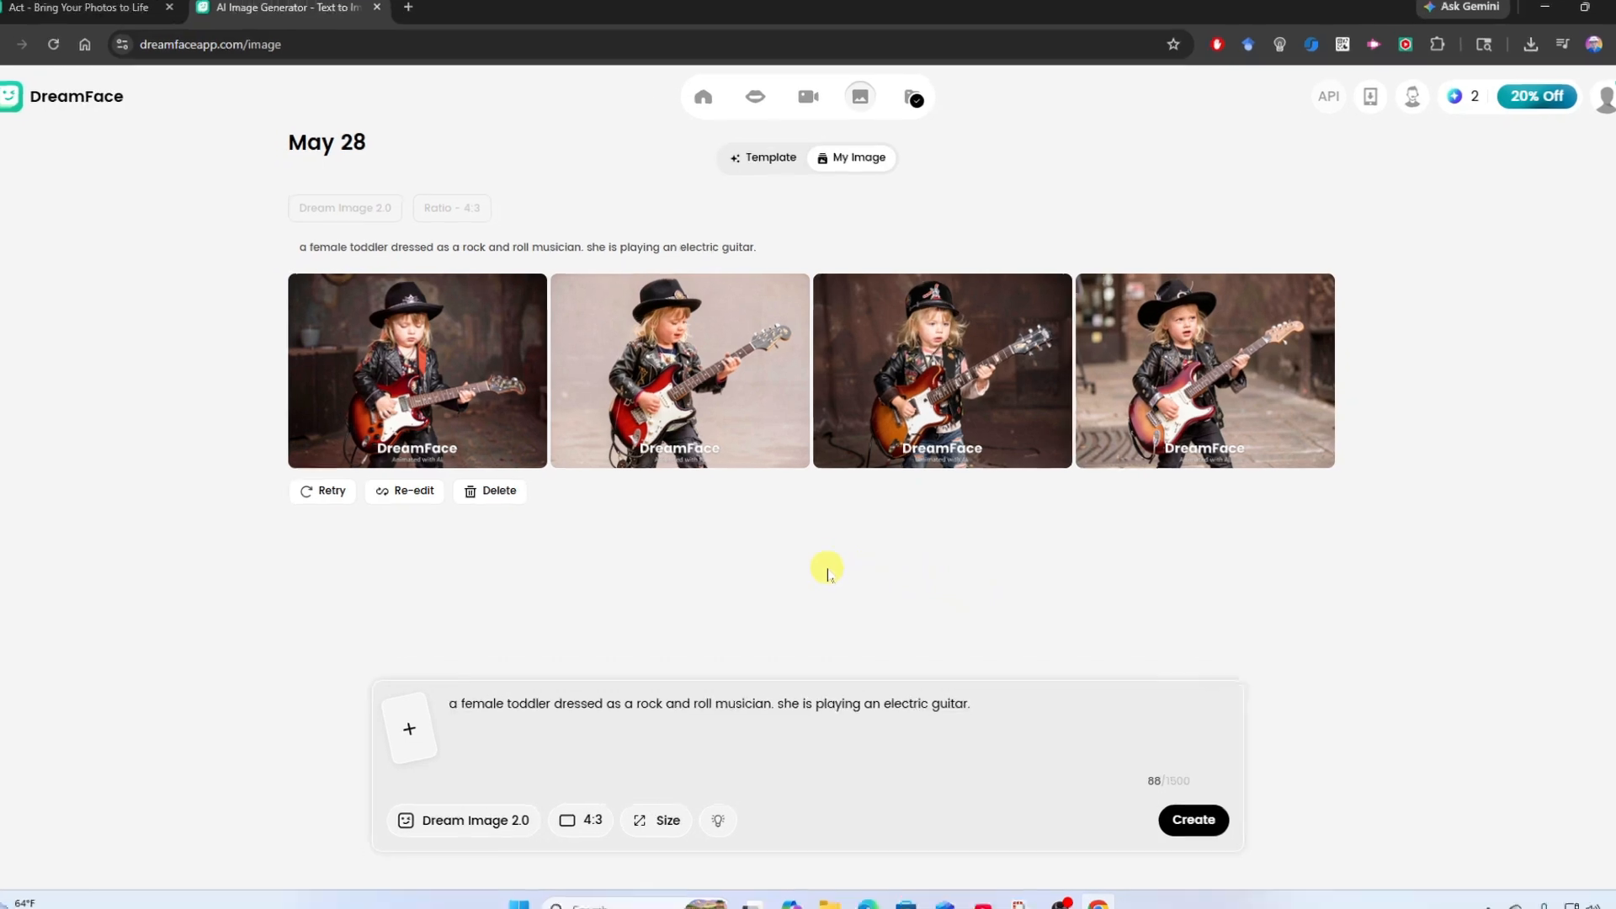
# - Send the third generated guitar image to AI Video with the prompt "the toddler is playing the guitar and dancing gently"
pyautogui.moveTo(841, 447)
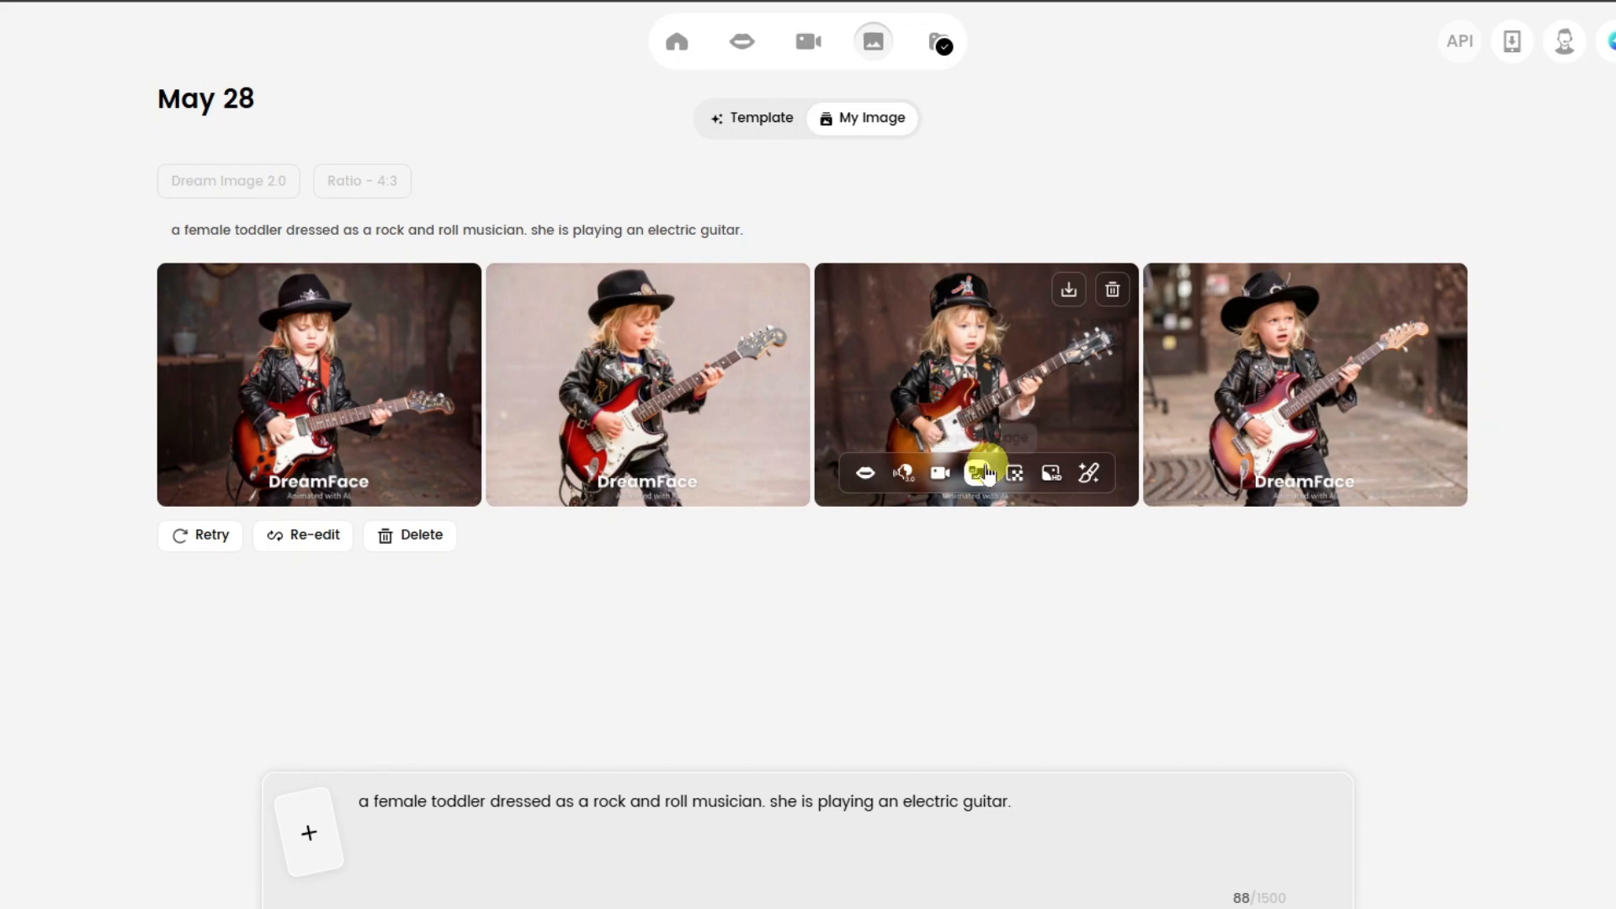
pyautogui.click(940, 473)
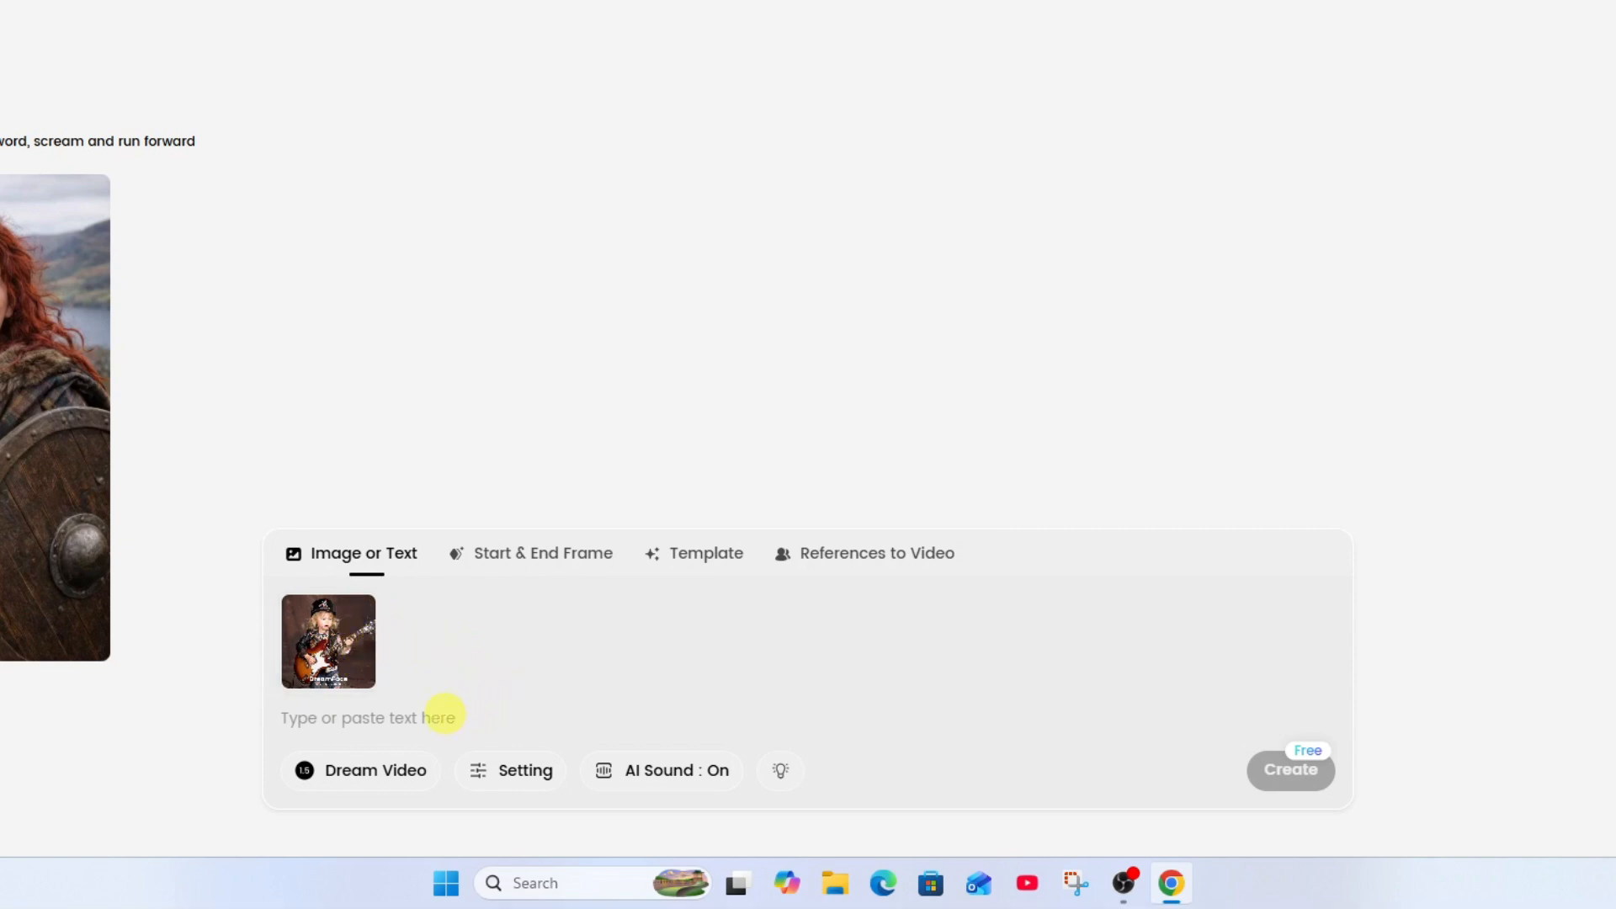
pyautogui.click(442, 715)
pyautogui.write('the toddler is playing the guitar and dancing gently')
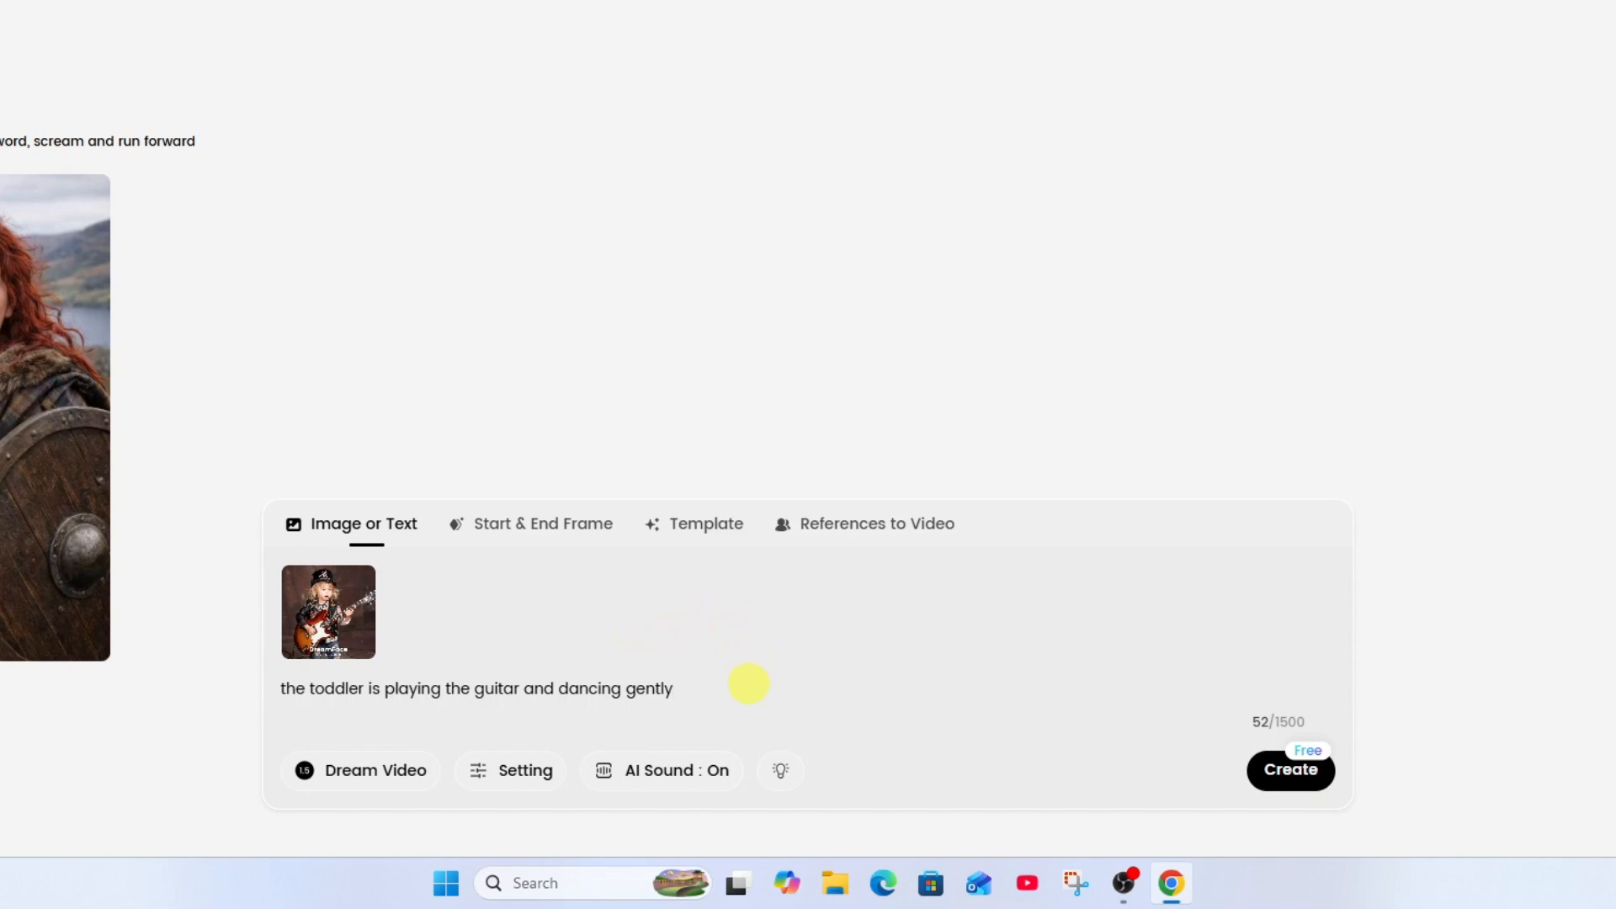
# - Set the video duration to 10s and generate the guitar-playing toddler video
pyautogui.click(538, 767)
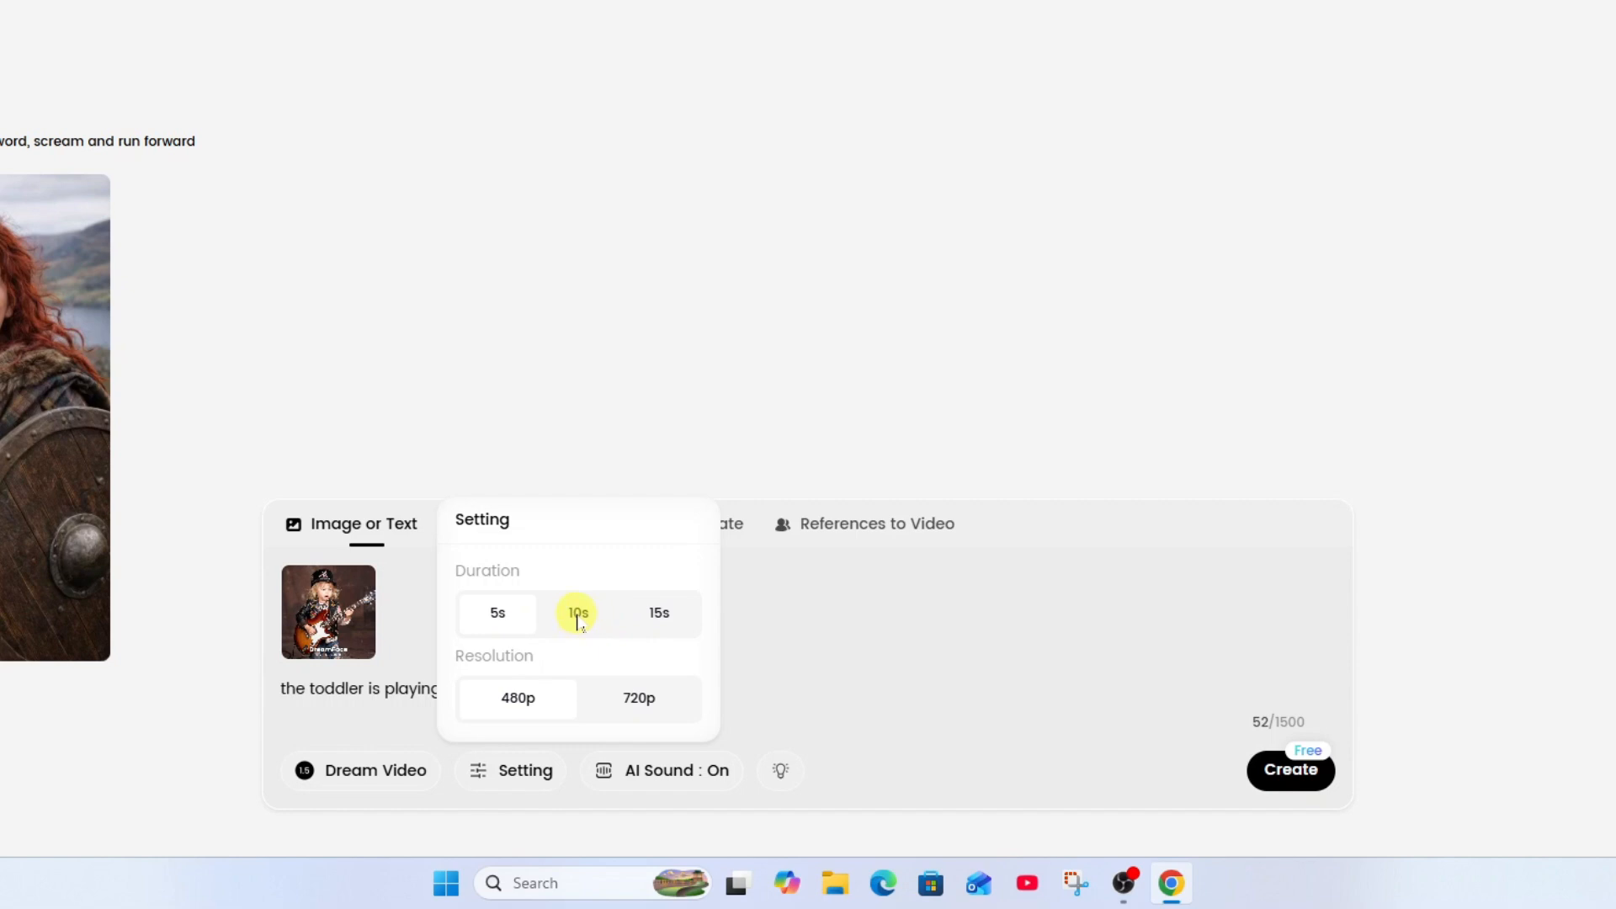
pyautogui.click(577, 618)
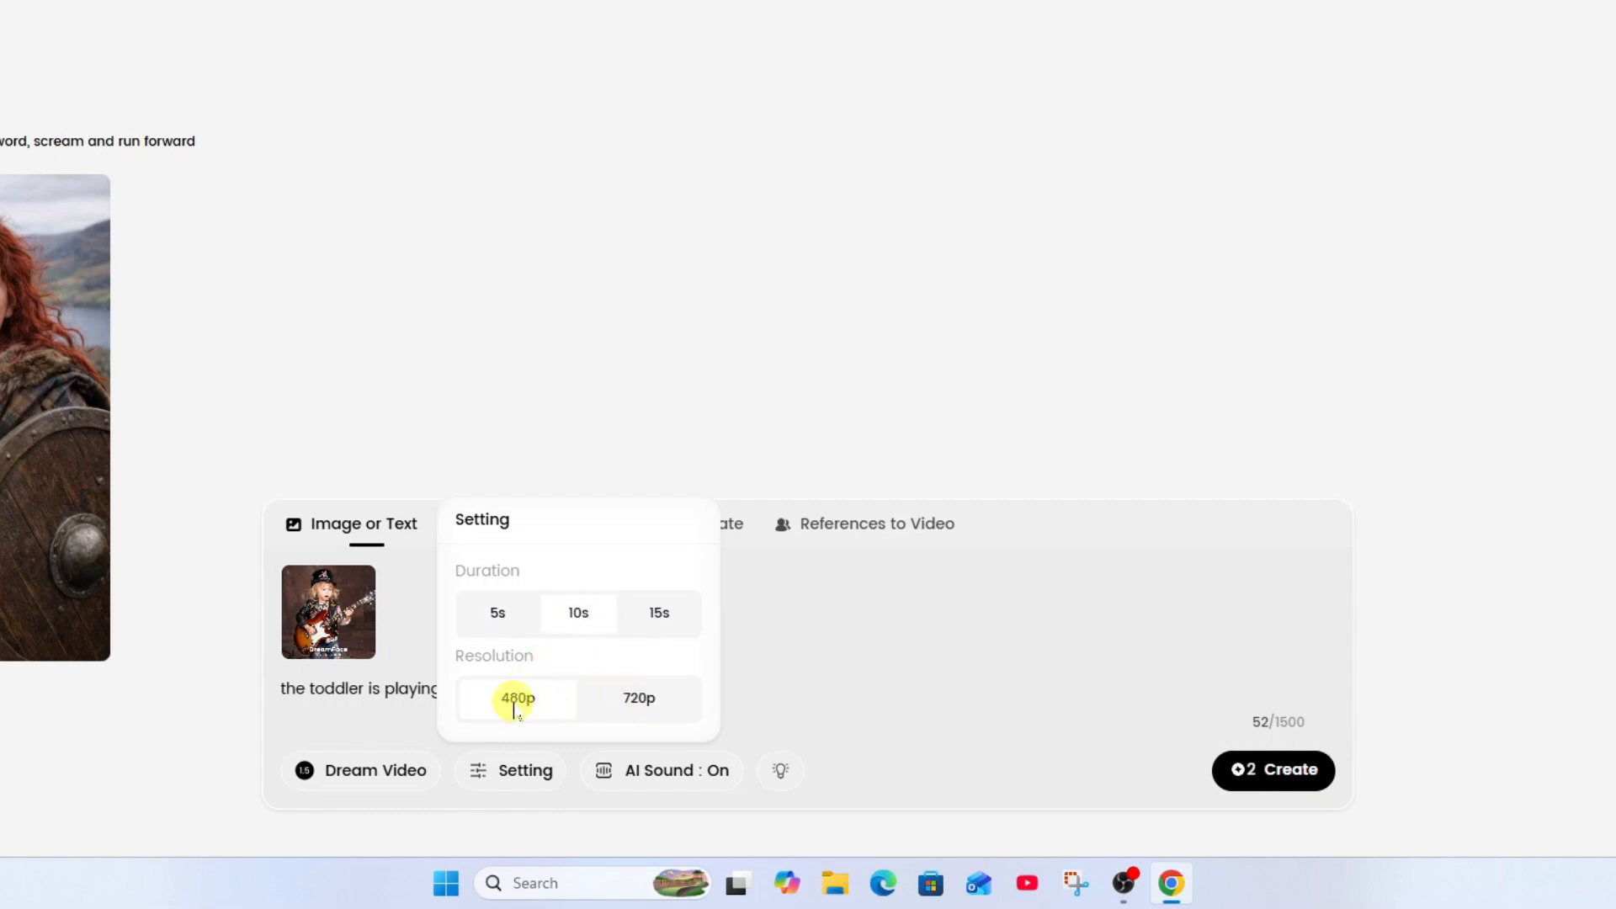
pyautogui.click(836, 627)
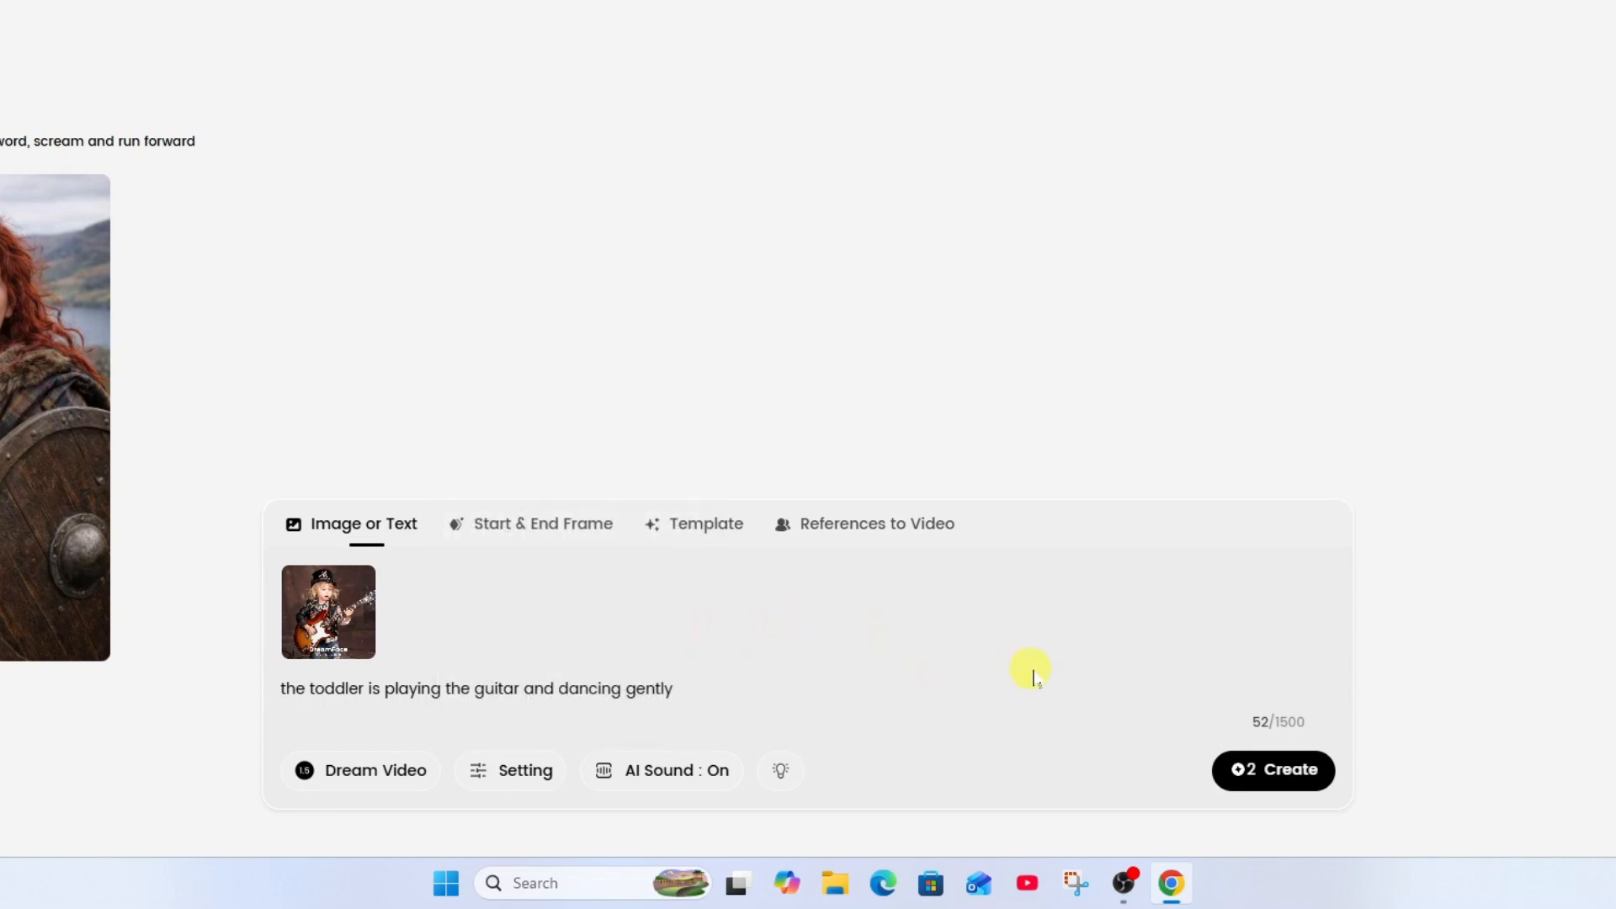
pyautogui.click(1283, 777)
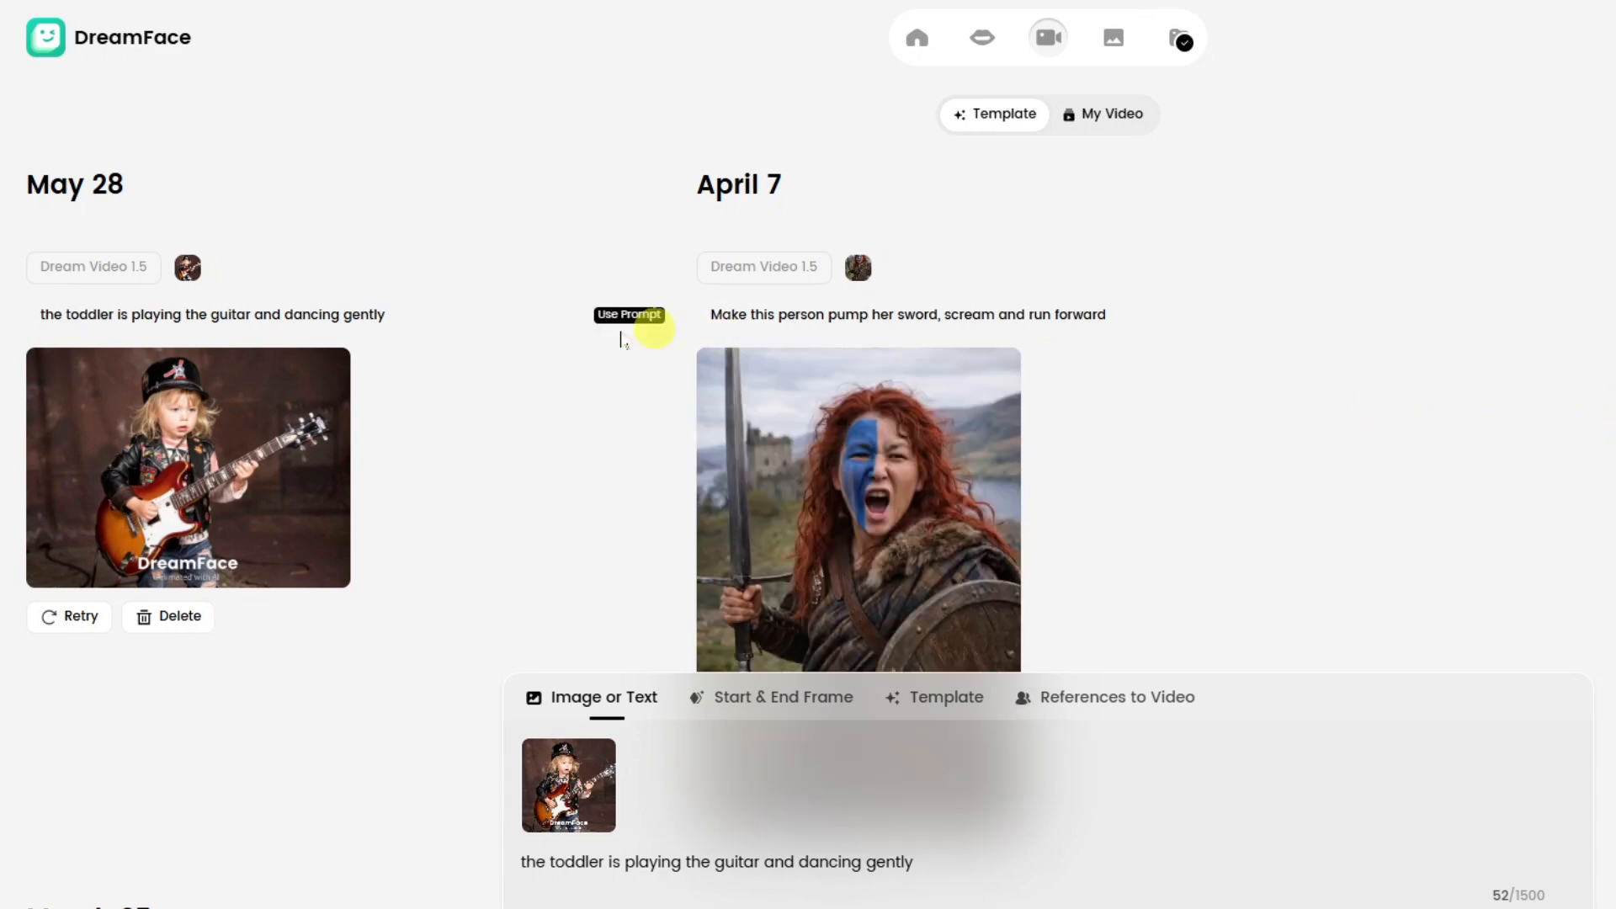
# - Preview the generated guitar video and download it to the Videos folder as "toddler playing guitar"
pyautogui.click(169, 441)
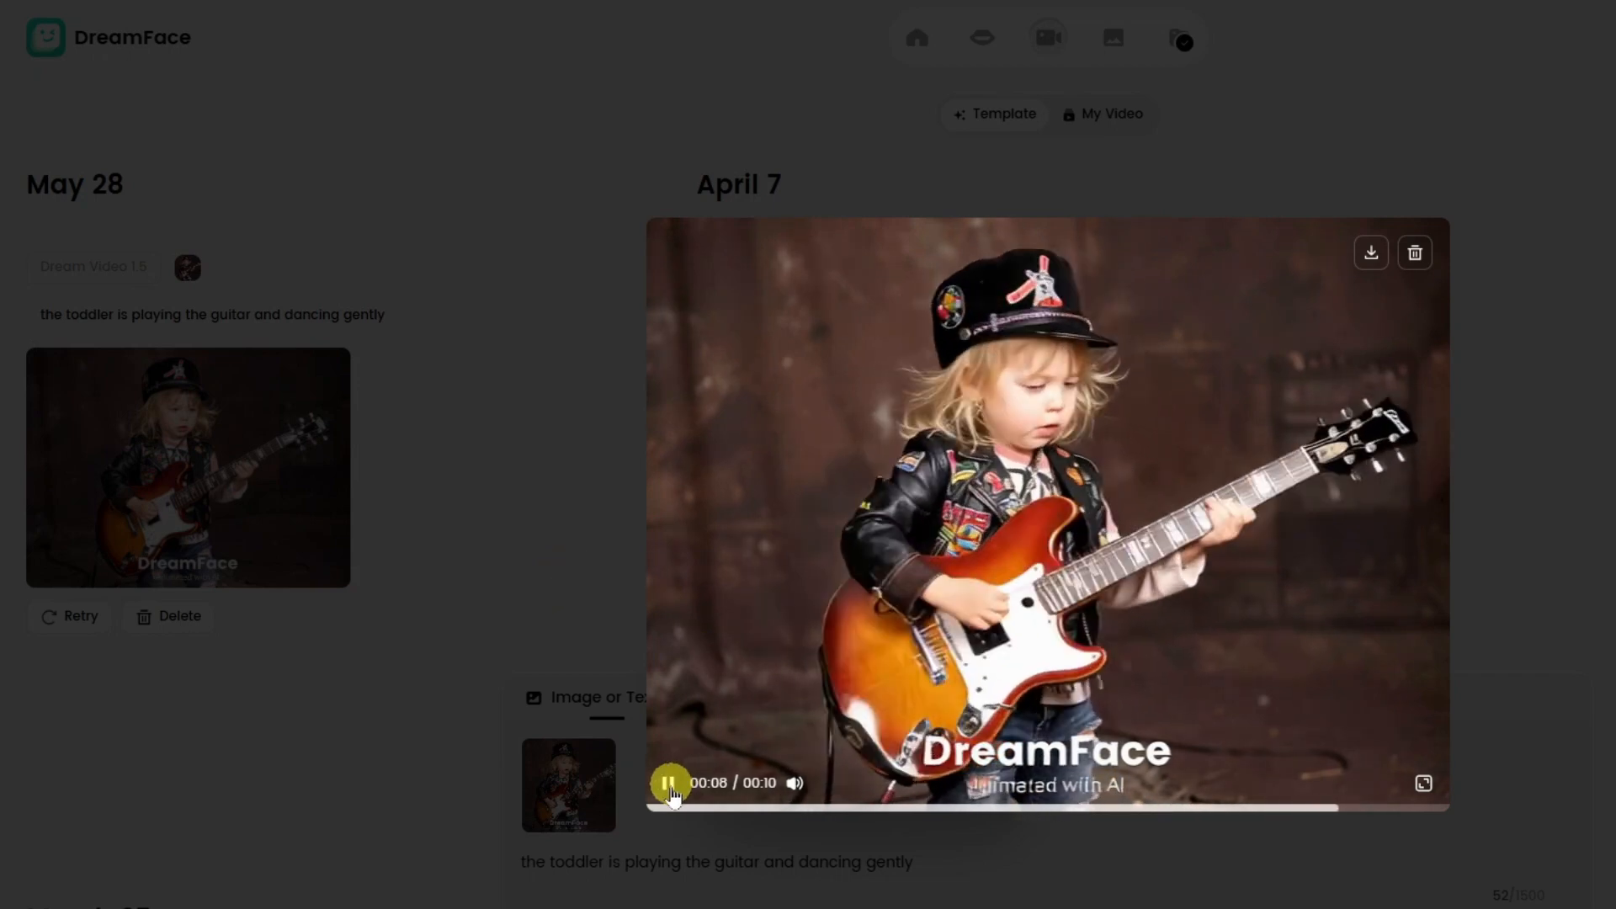
pyautogui.click(667, 782)
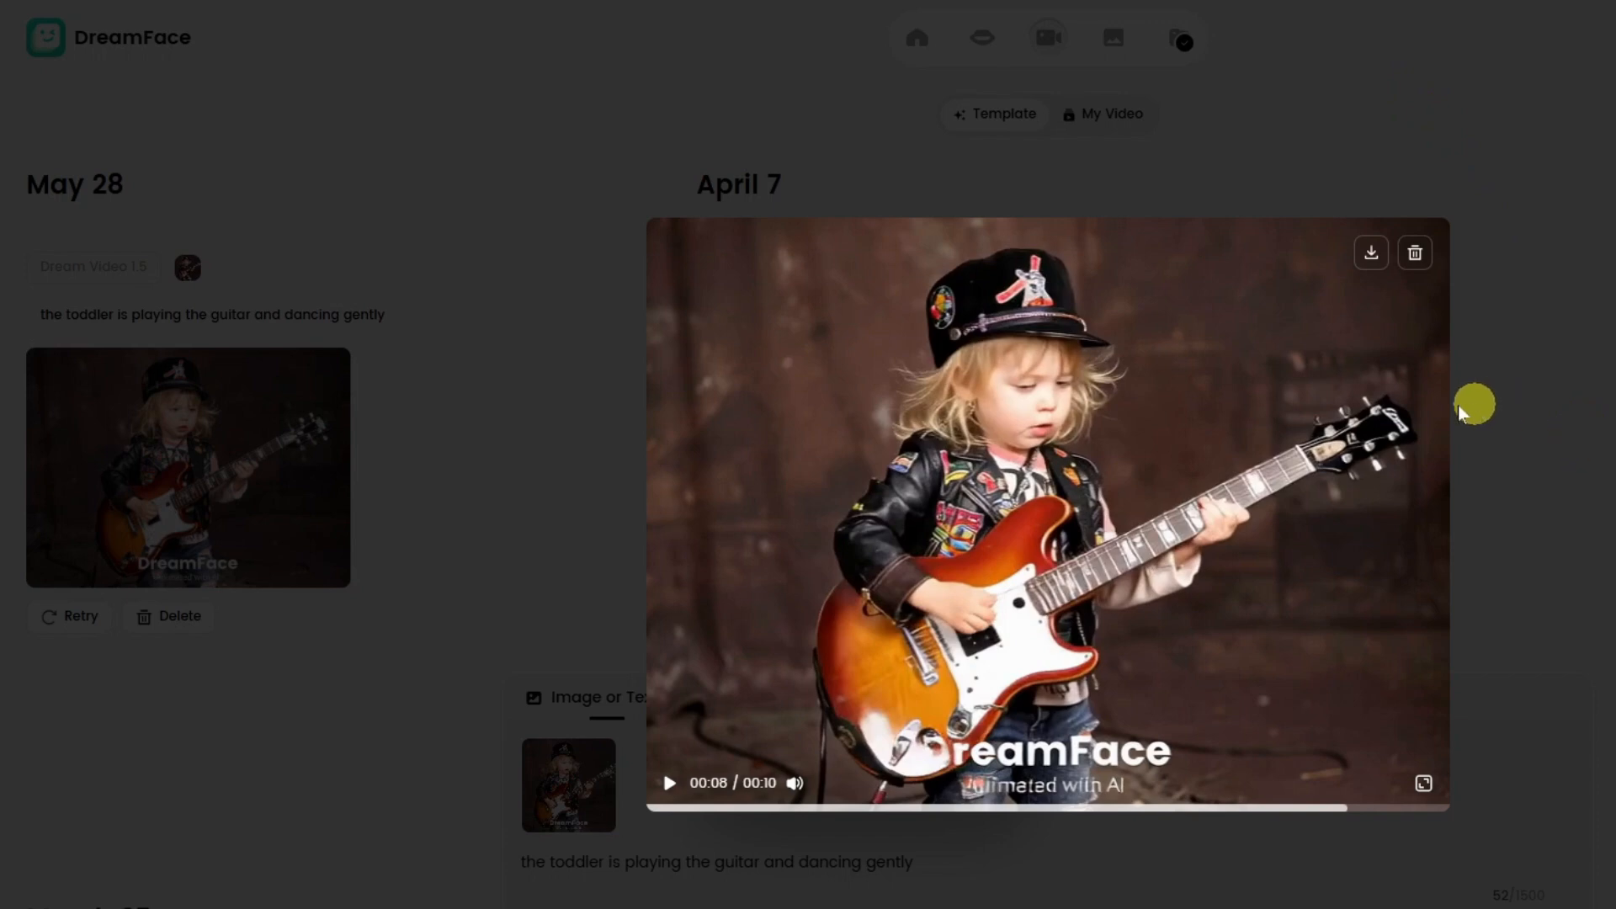
pyautogui.click(1371, 252)
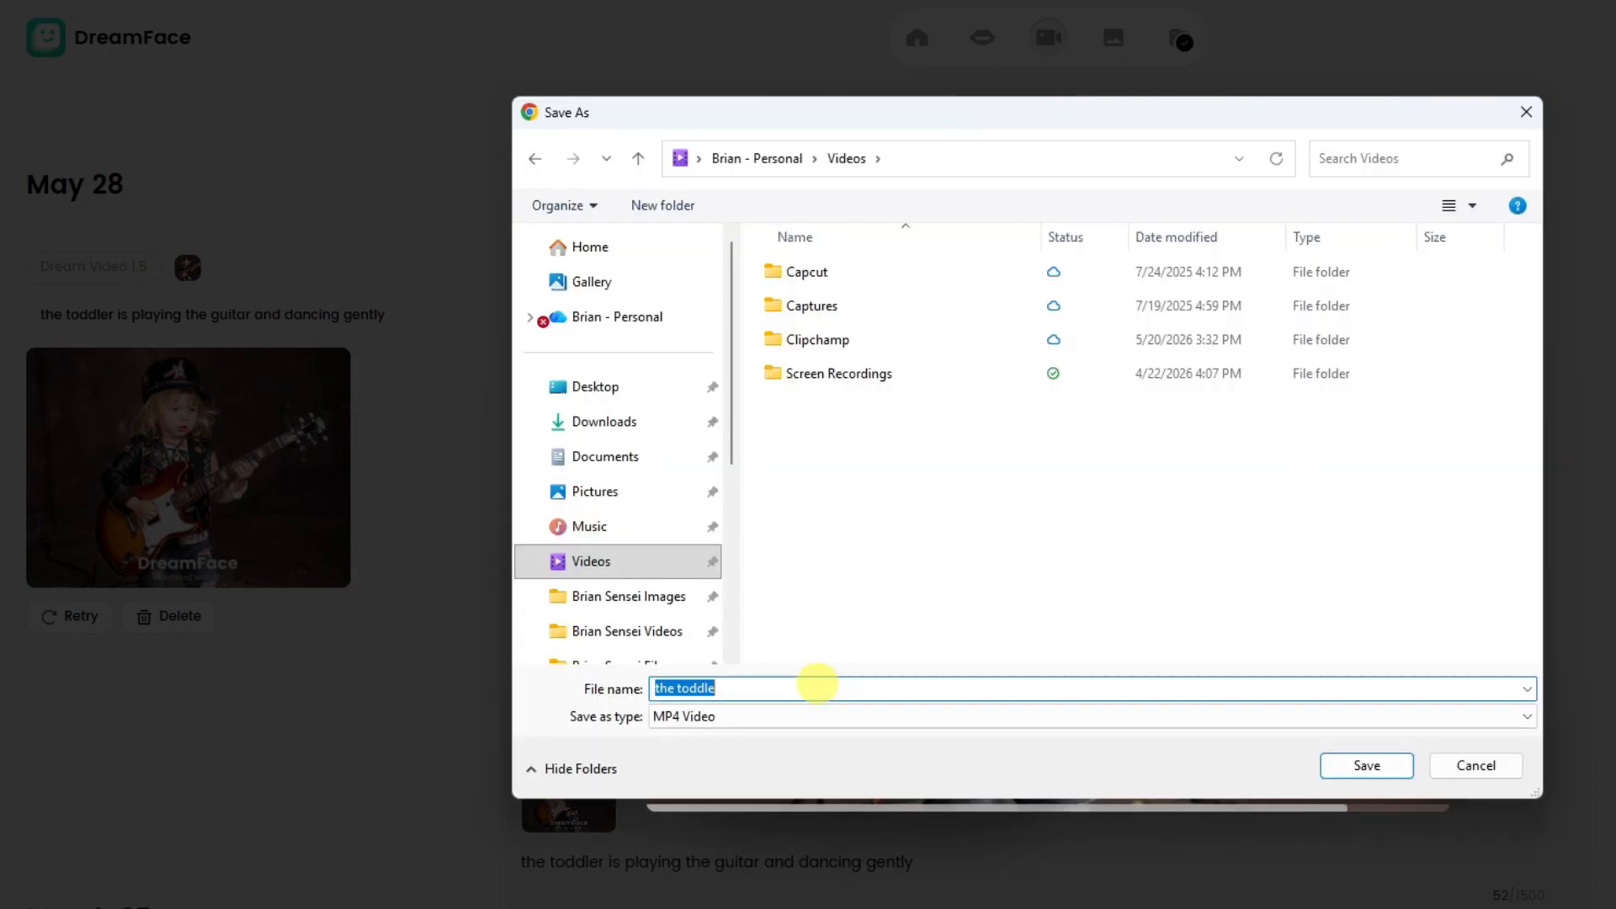
pyautogui.write('toddler playing guitar')
pyautogui.press('Return')
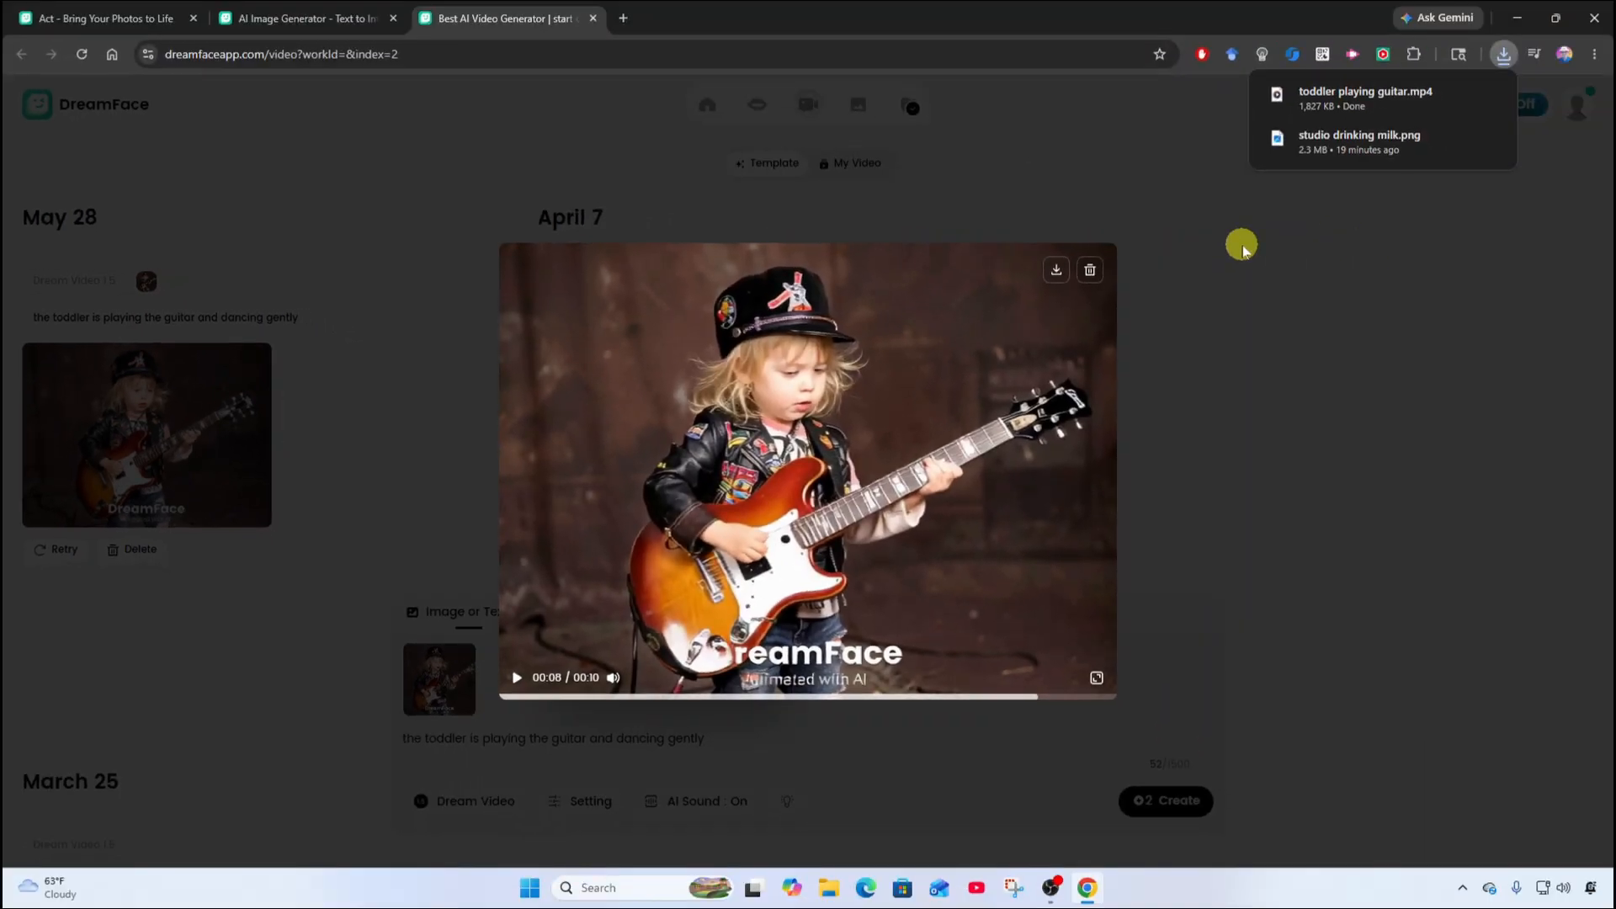
# - Close the guitar video preview, open the Avatar Video tool from the home page, and skip its introductory tour
pyautogui.click(1607, 216)
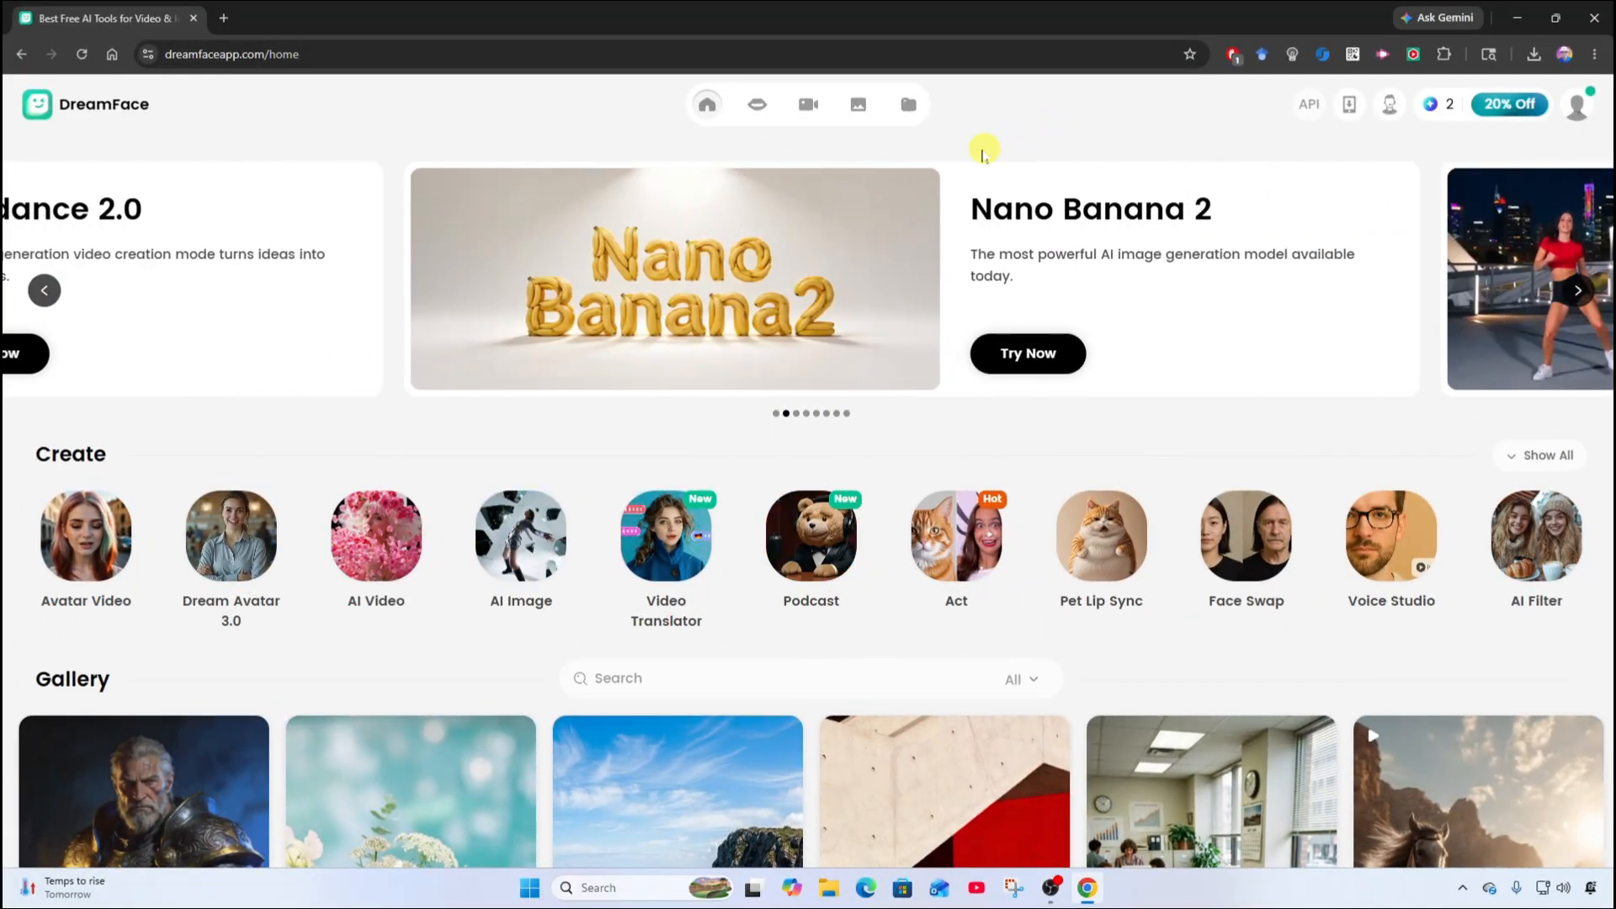
pyautogui.click(718, 109)
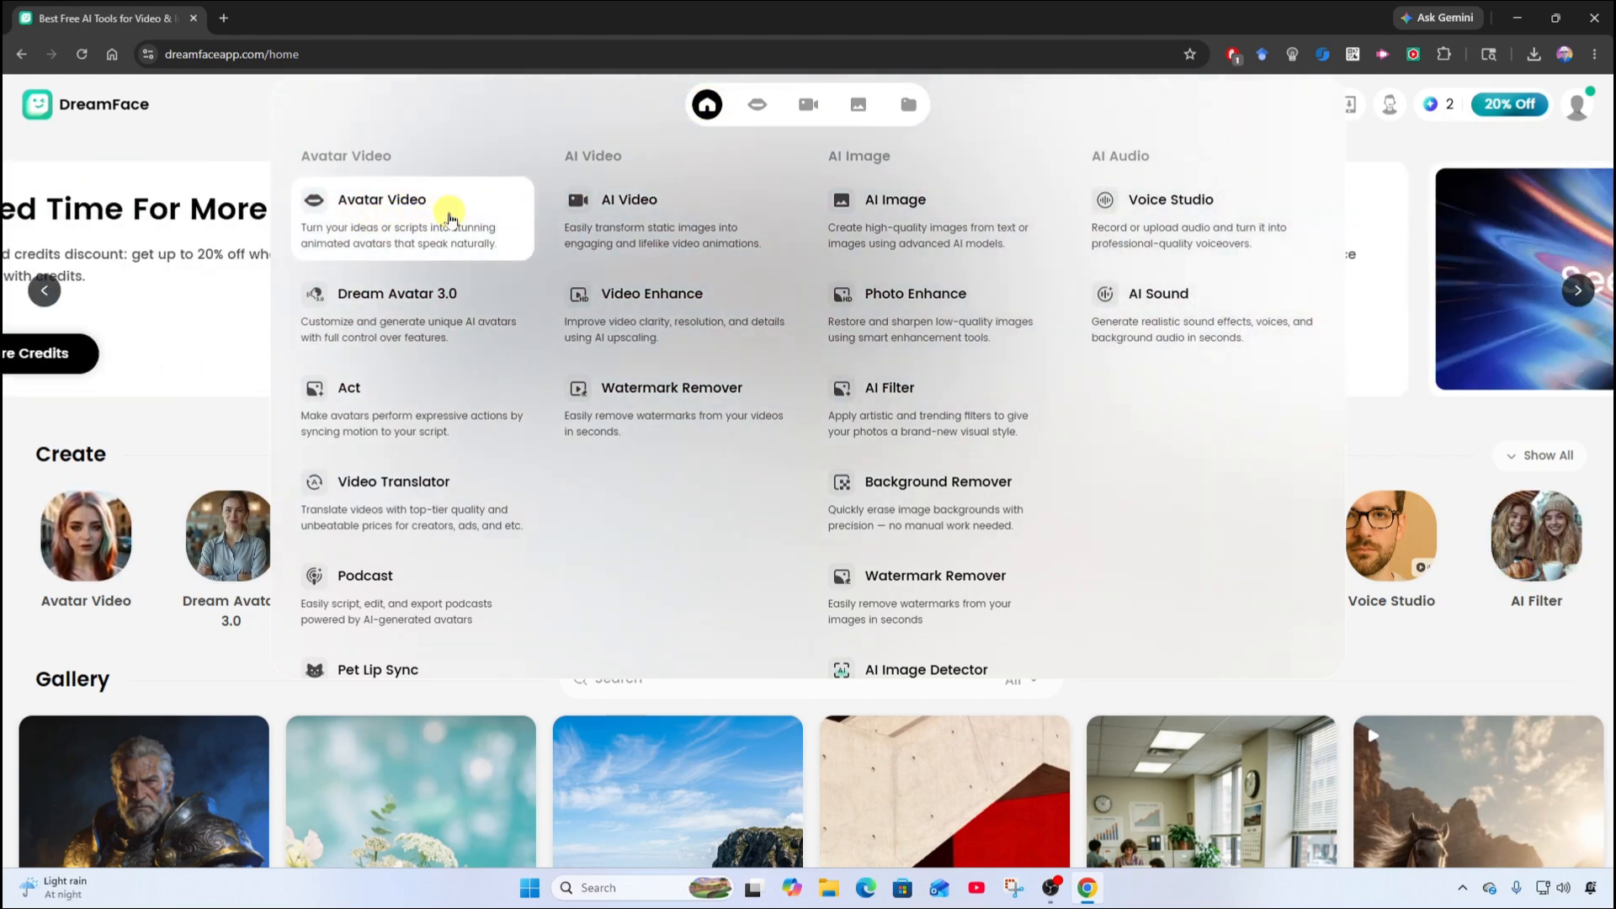
pyautogui.click(445, 215)
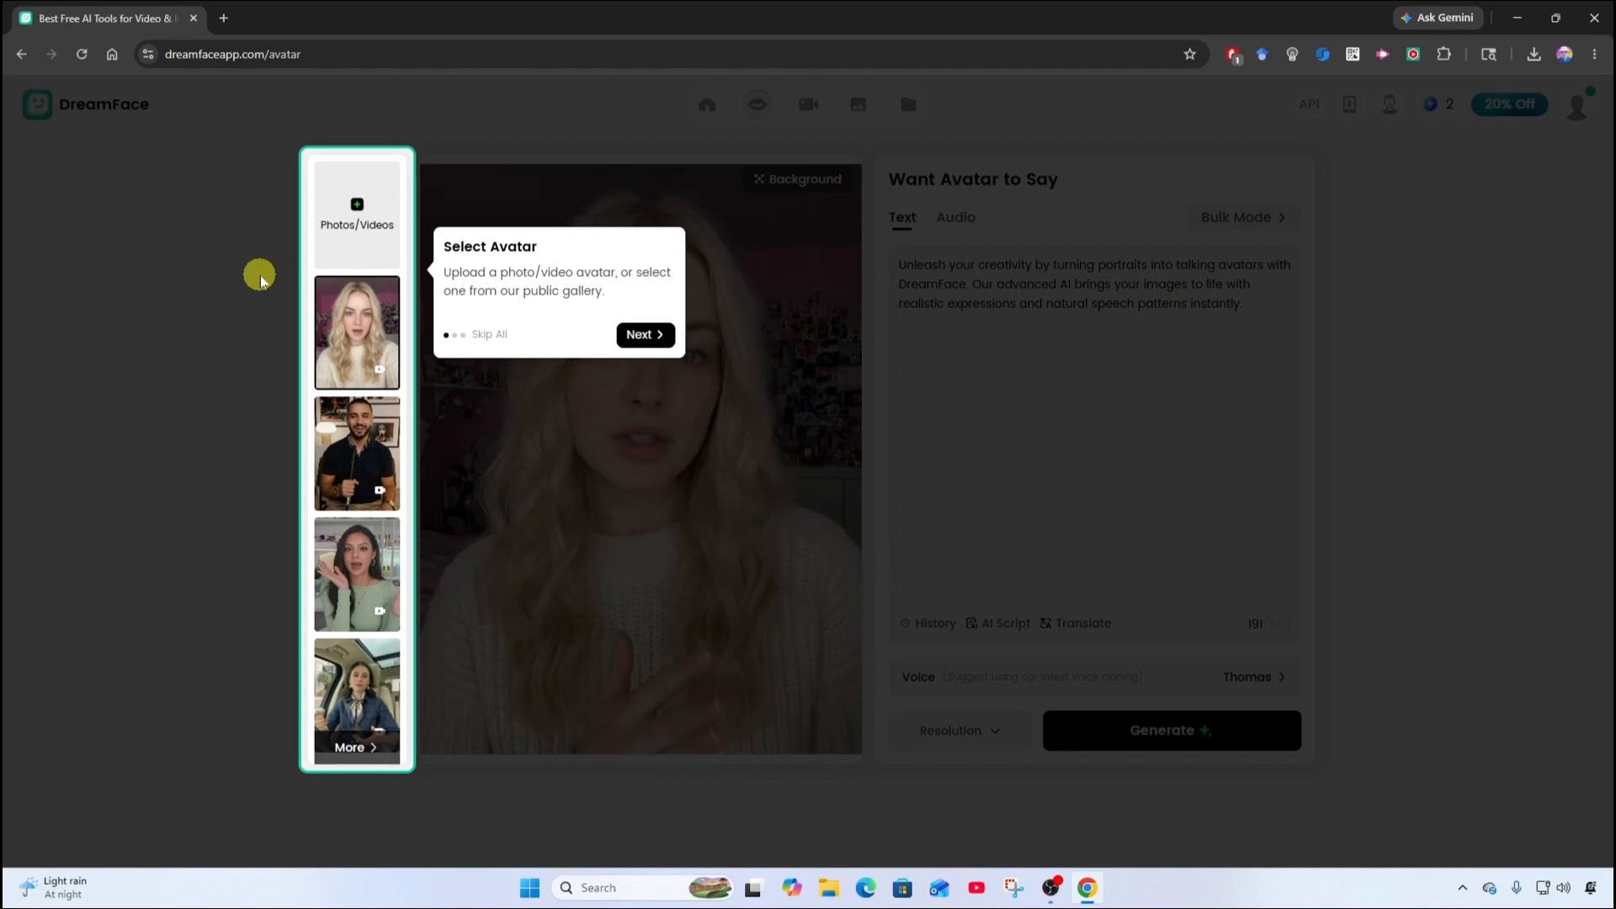
pyautogui.click(483, 334)
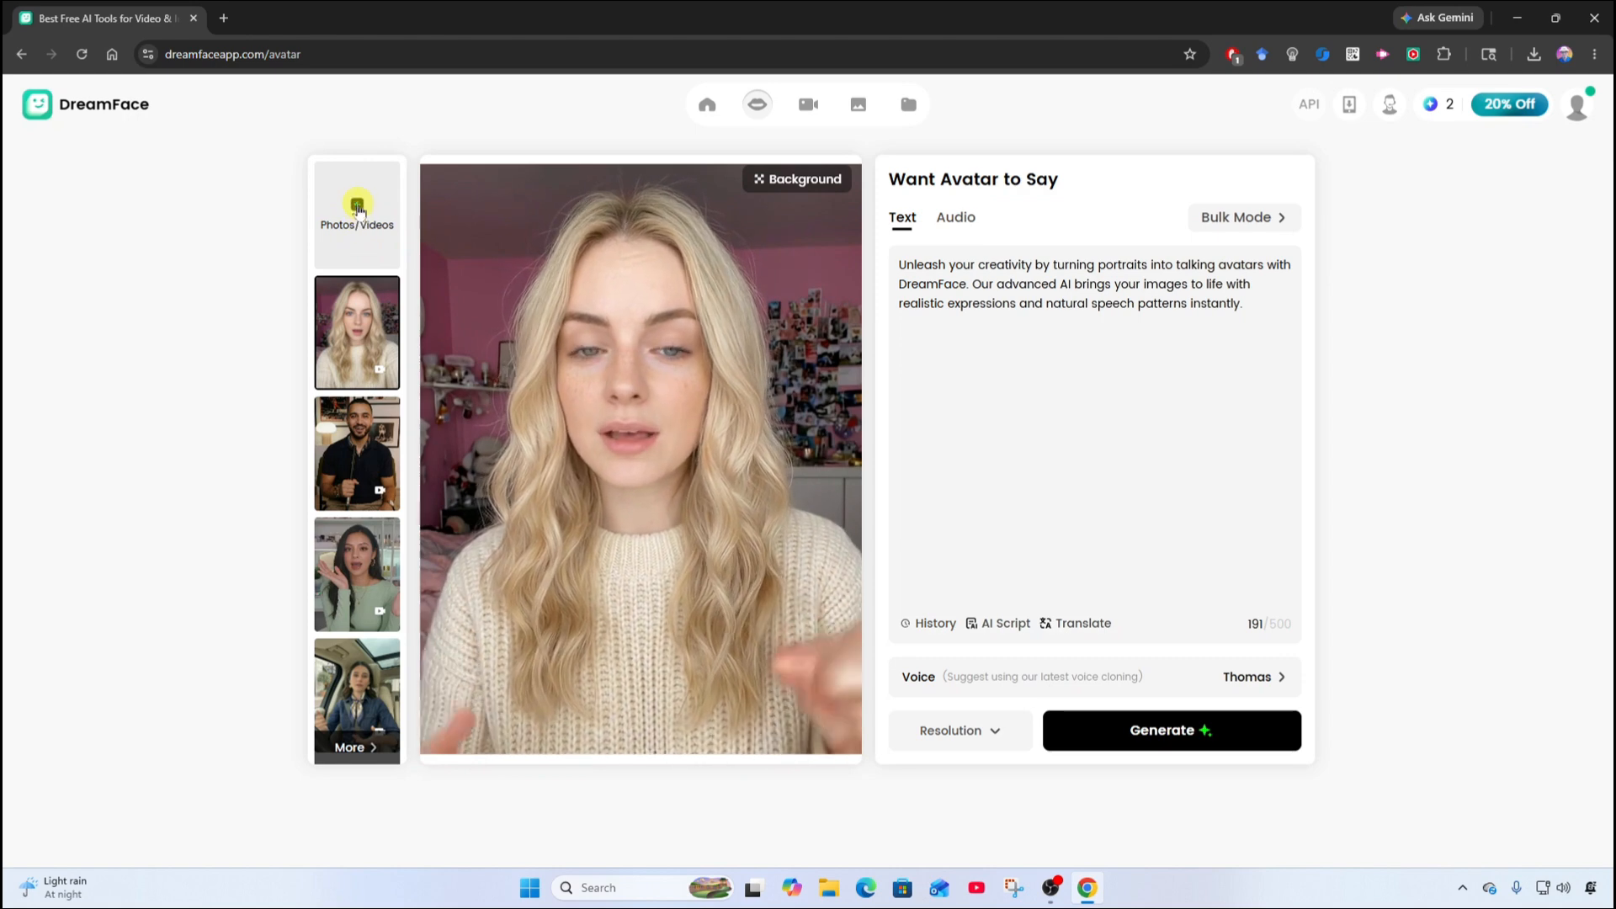
# - Upload the "toddler playing guitar" video from the Videos folder as the avatar
pyautogui.click(356, 207)
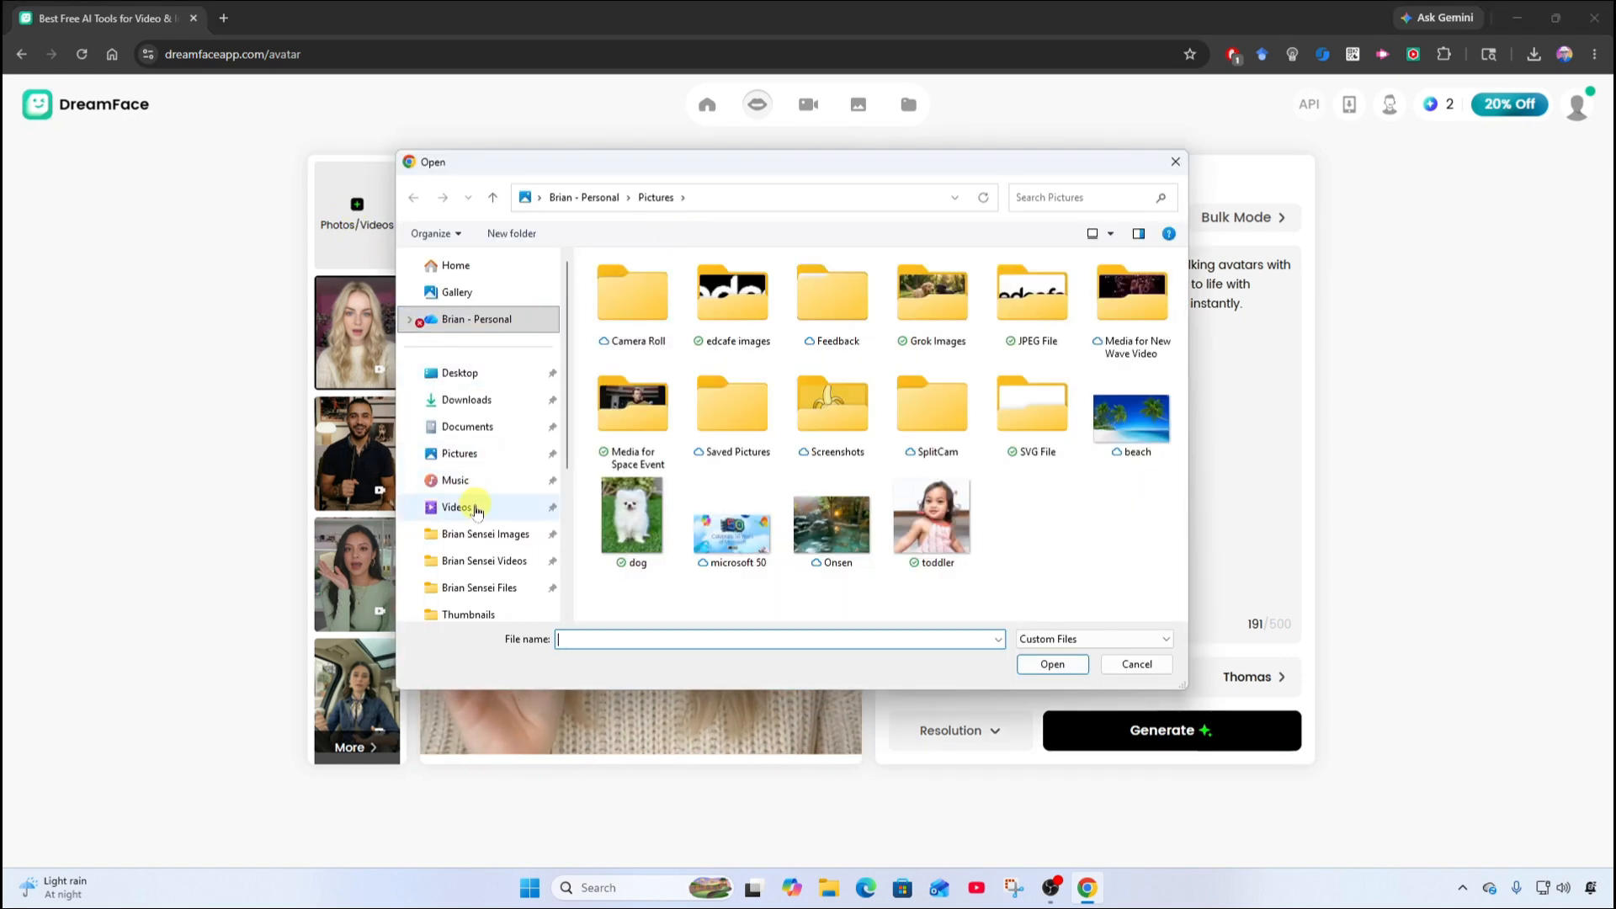
pyautogui.click(476, 510)
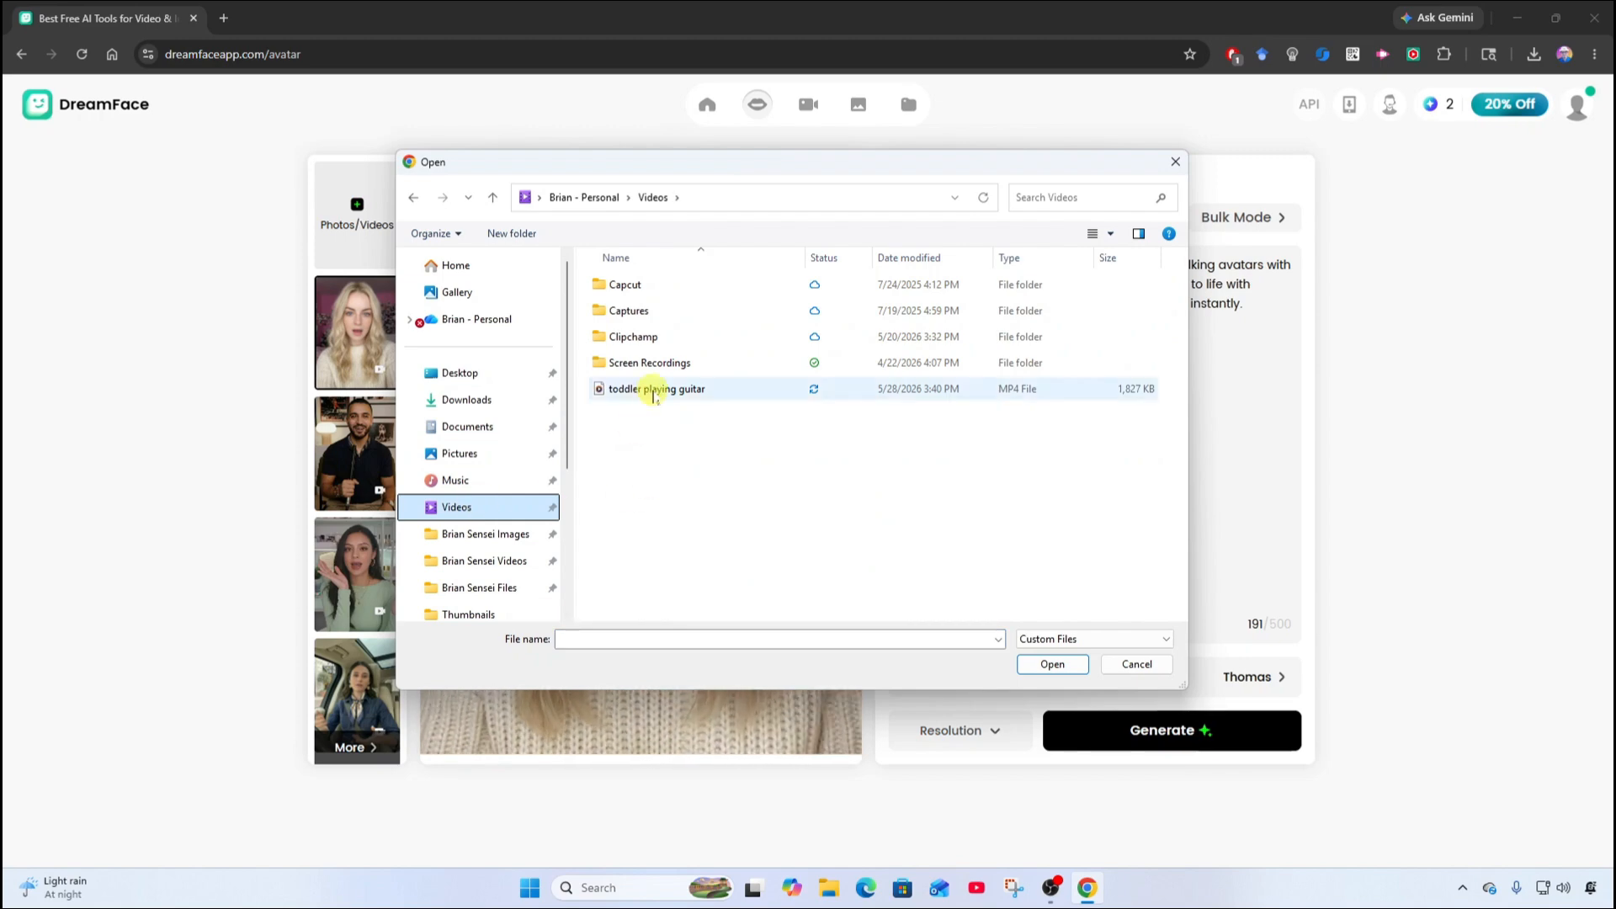
pyautogui.doubleClick(655, 389)
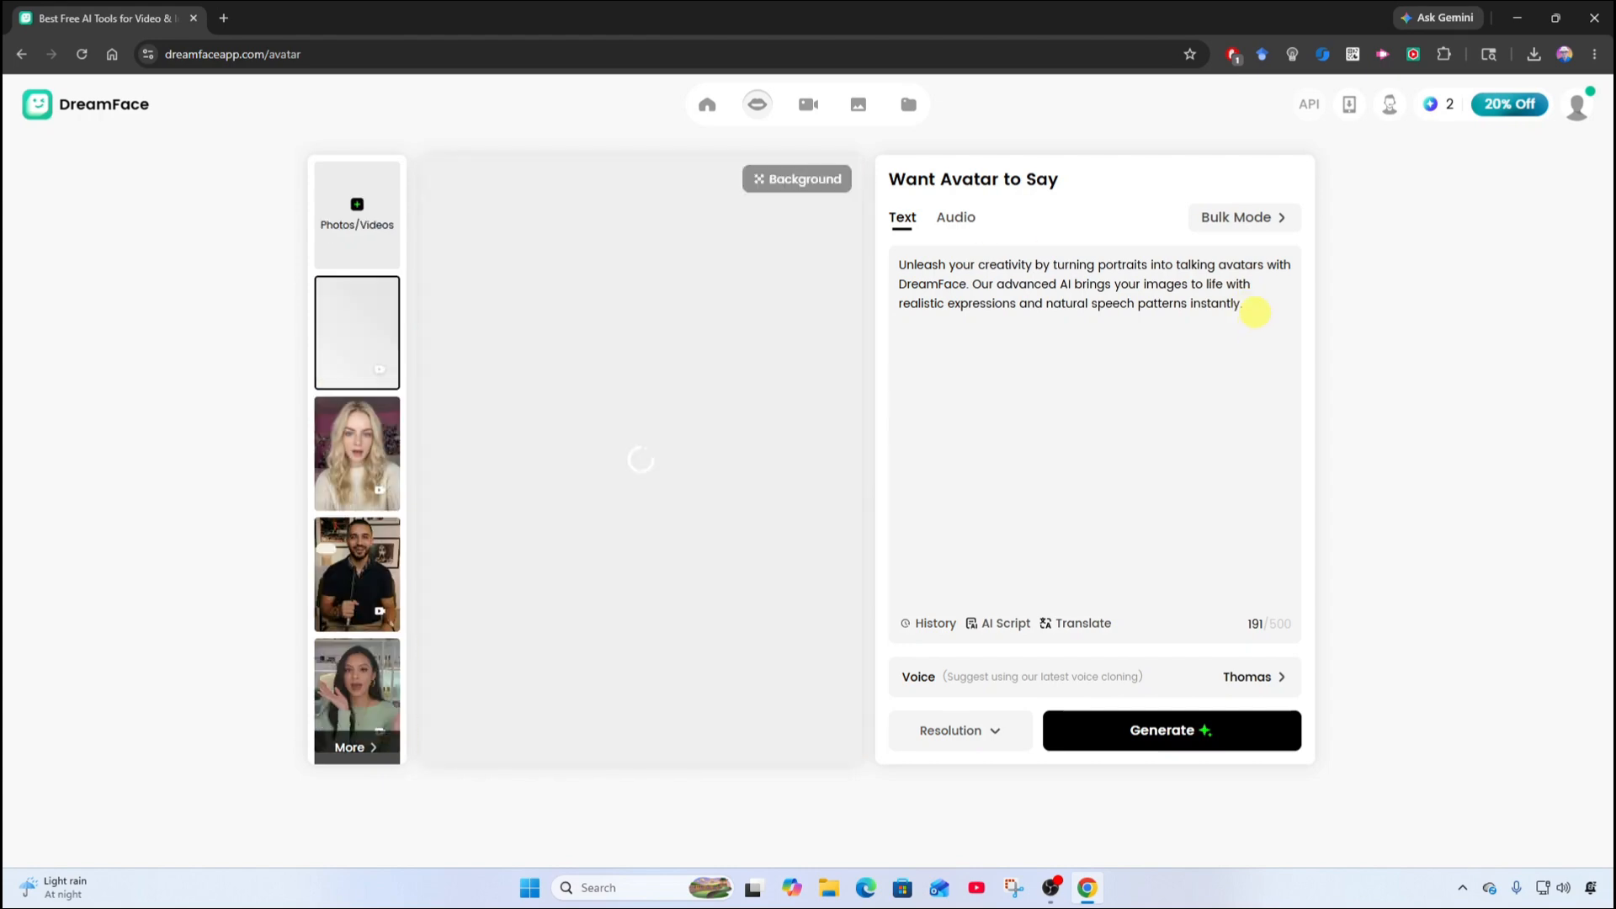
# - Replace the avatar script with "Join [first name]'s school of rock today so you can become a rock star at any age!"
pyautogui.click(1255, 311)
pyautogui.moveTo(1256, 312); pyautogui.dragTo(887, 264)
pyautogui.write("Join Brian's school of rock today so you can become a rock star at any age!")
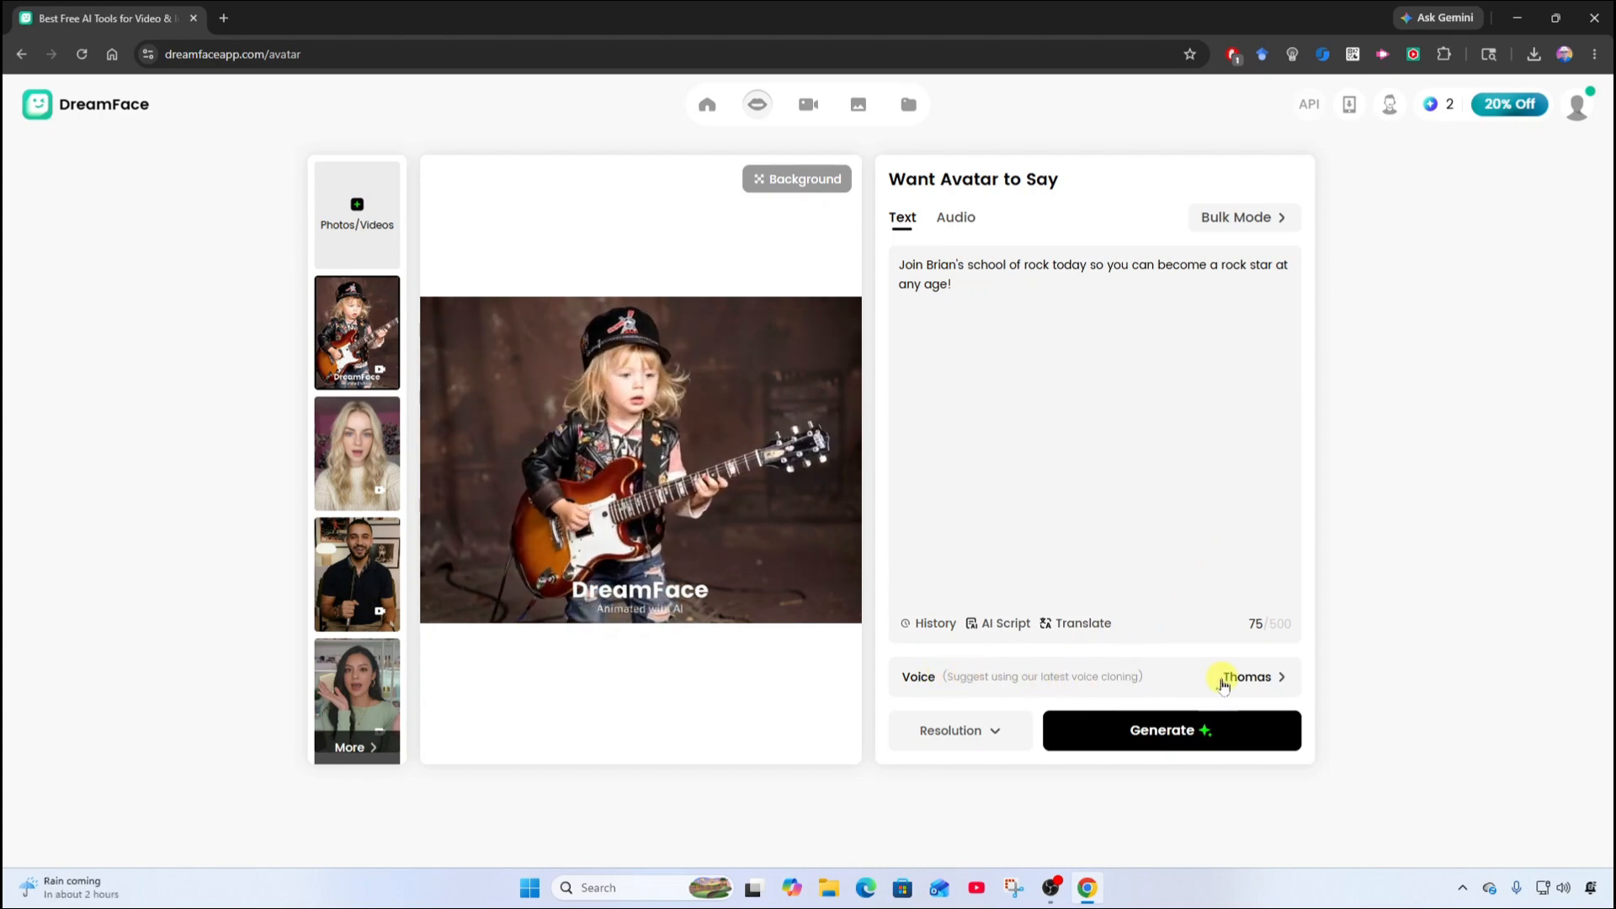
# - Preview voices in the Child category and set the avatar's voice to Judy Baby
pyautogui.click(1236, 680)
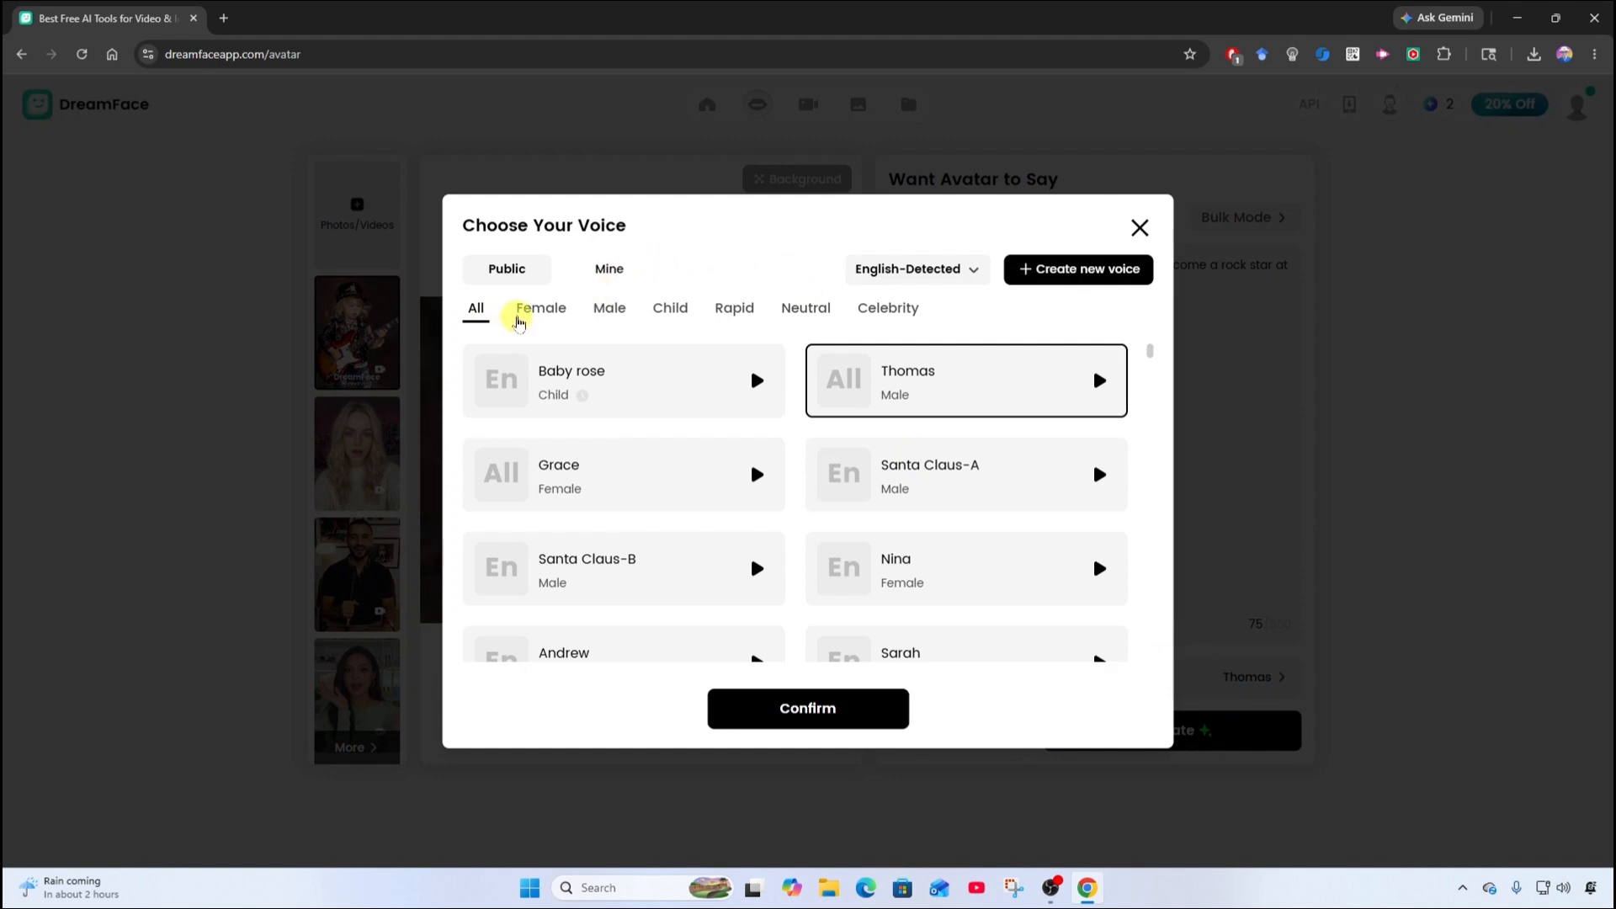
pyautogui.click(533, 318)
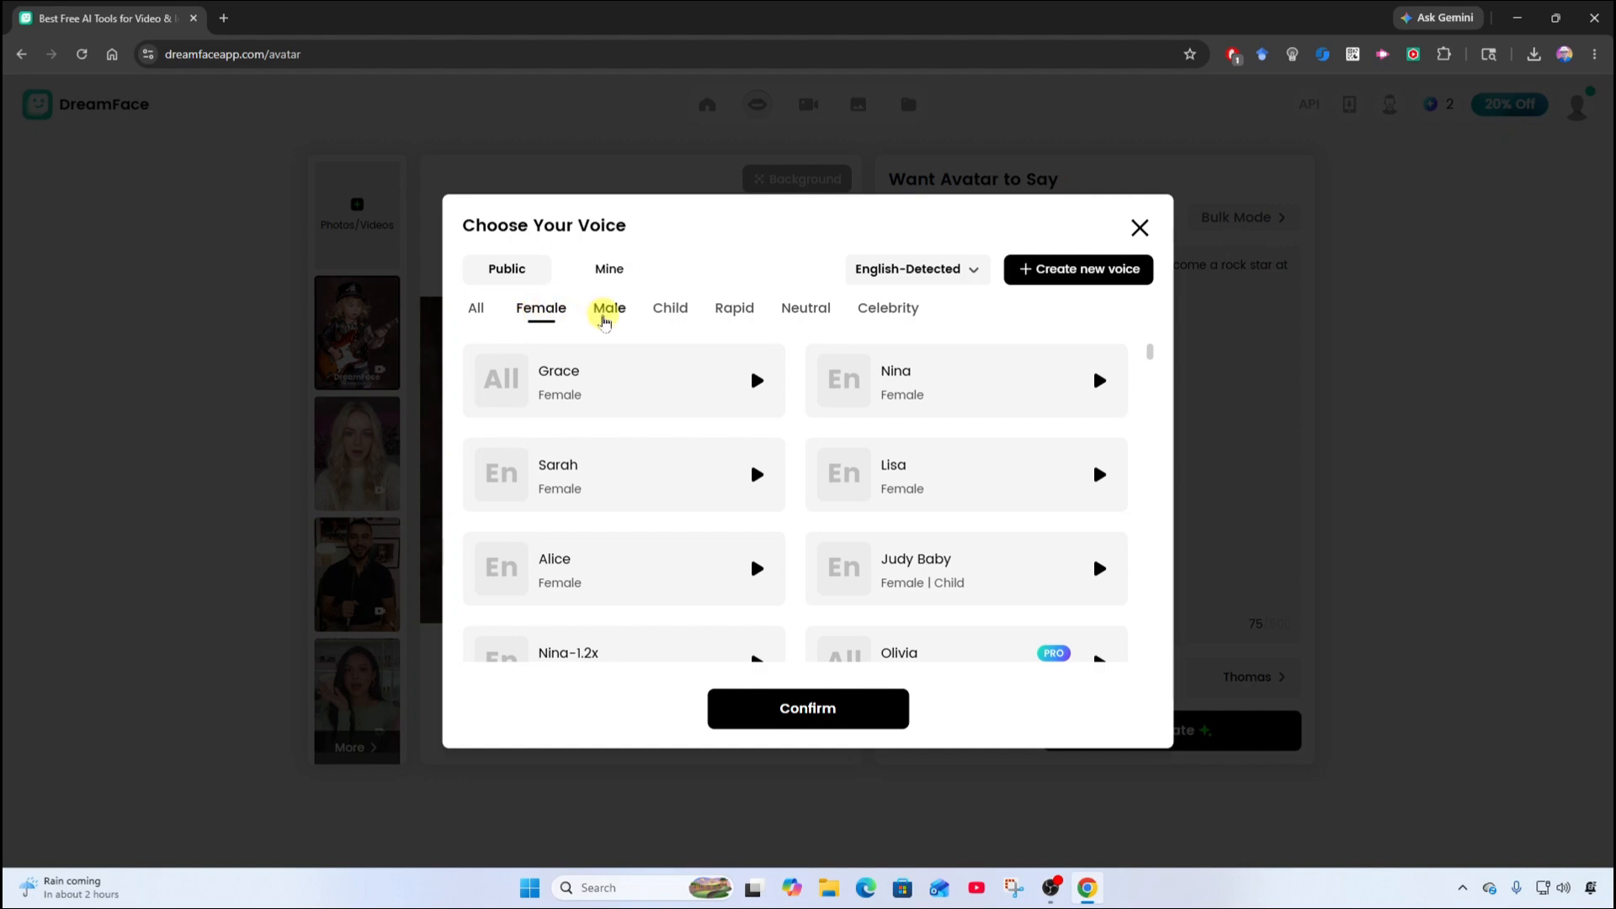
pyautogui.click(671, 317)
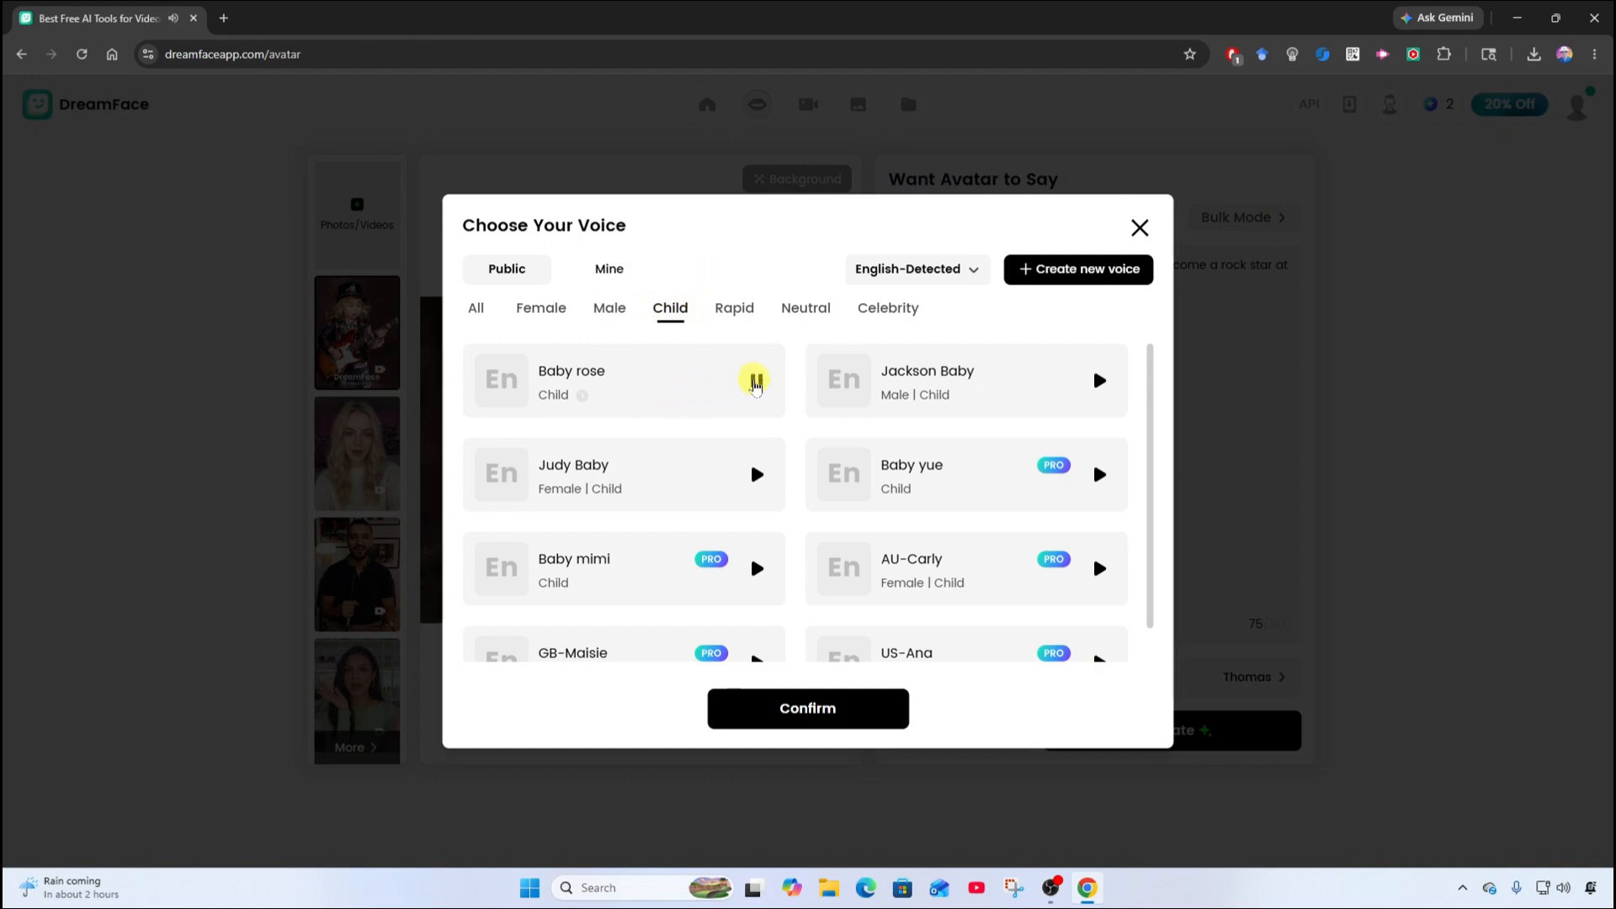
pyautogui.click(756, 474)
pyautogui.click(1098, 381)
pyautogui.click(630, 482)
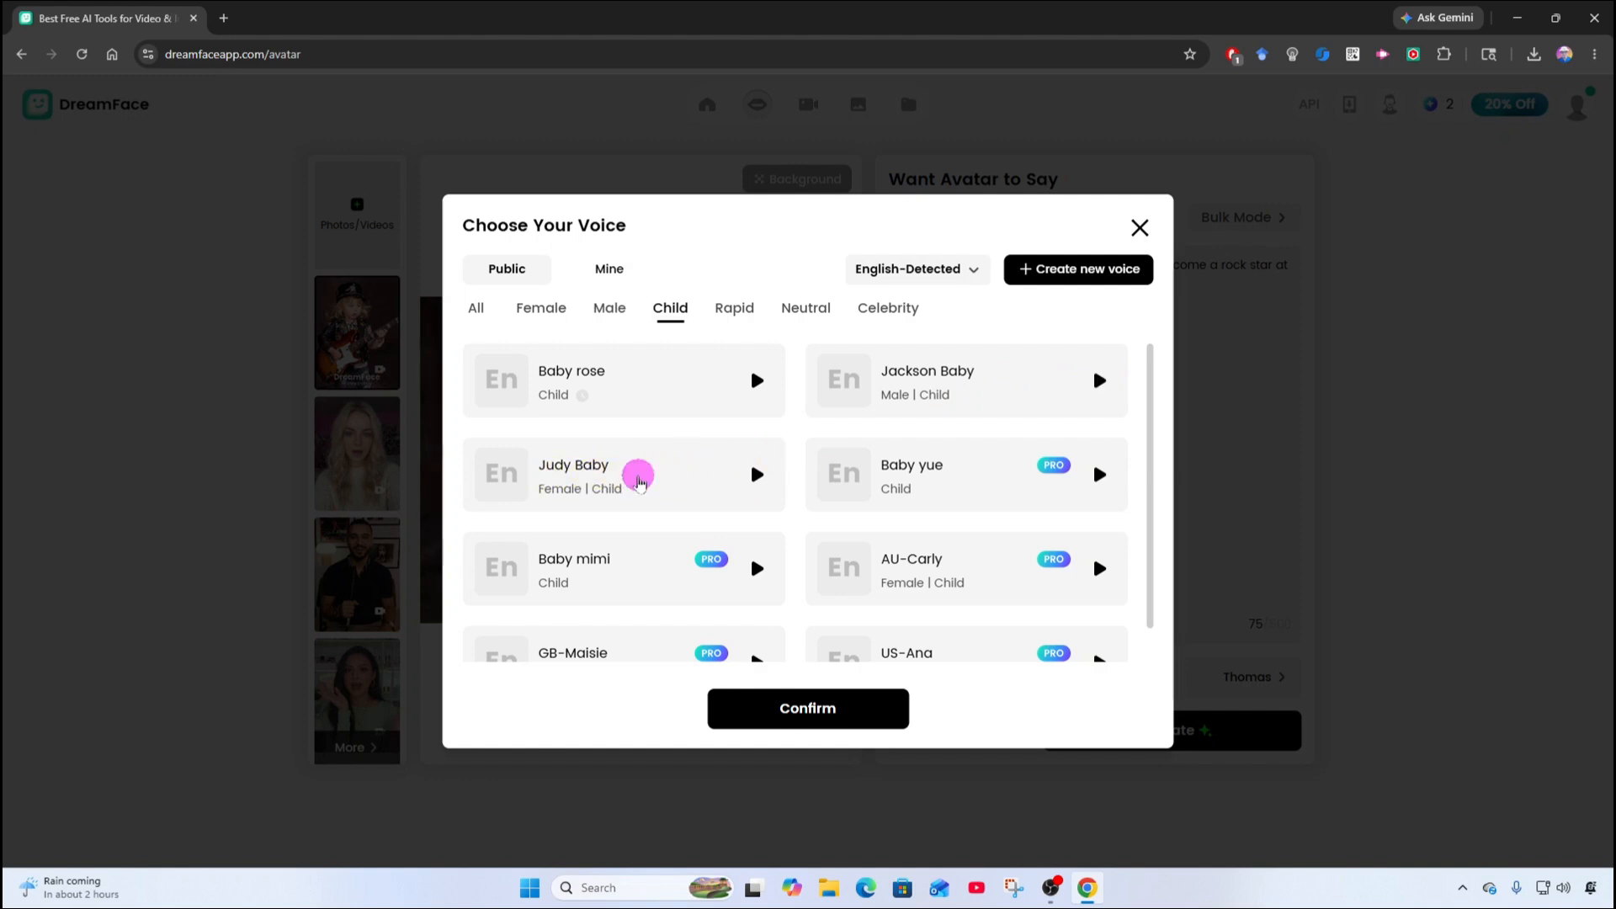
pyautogui.click(756, 474)
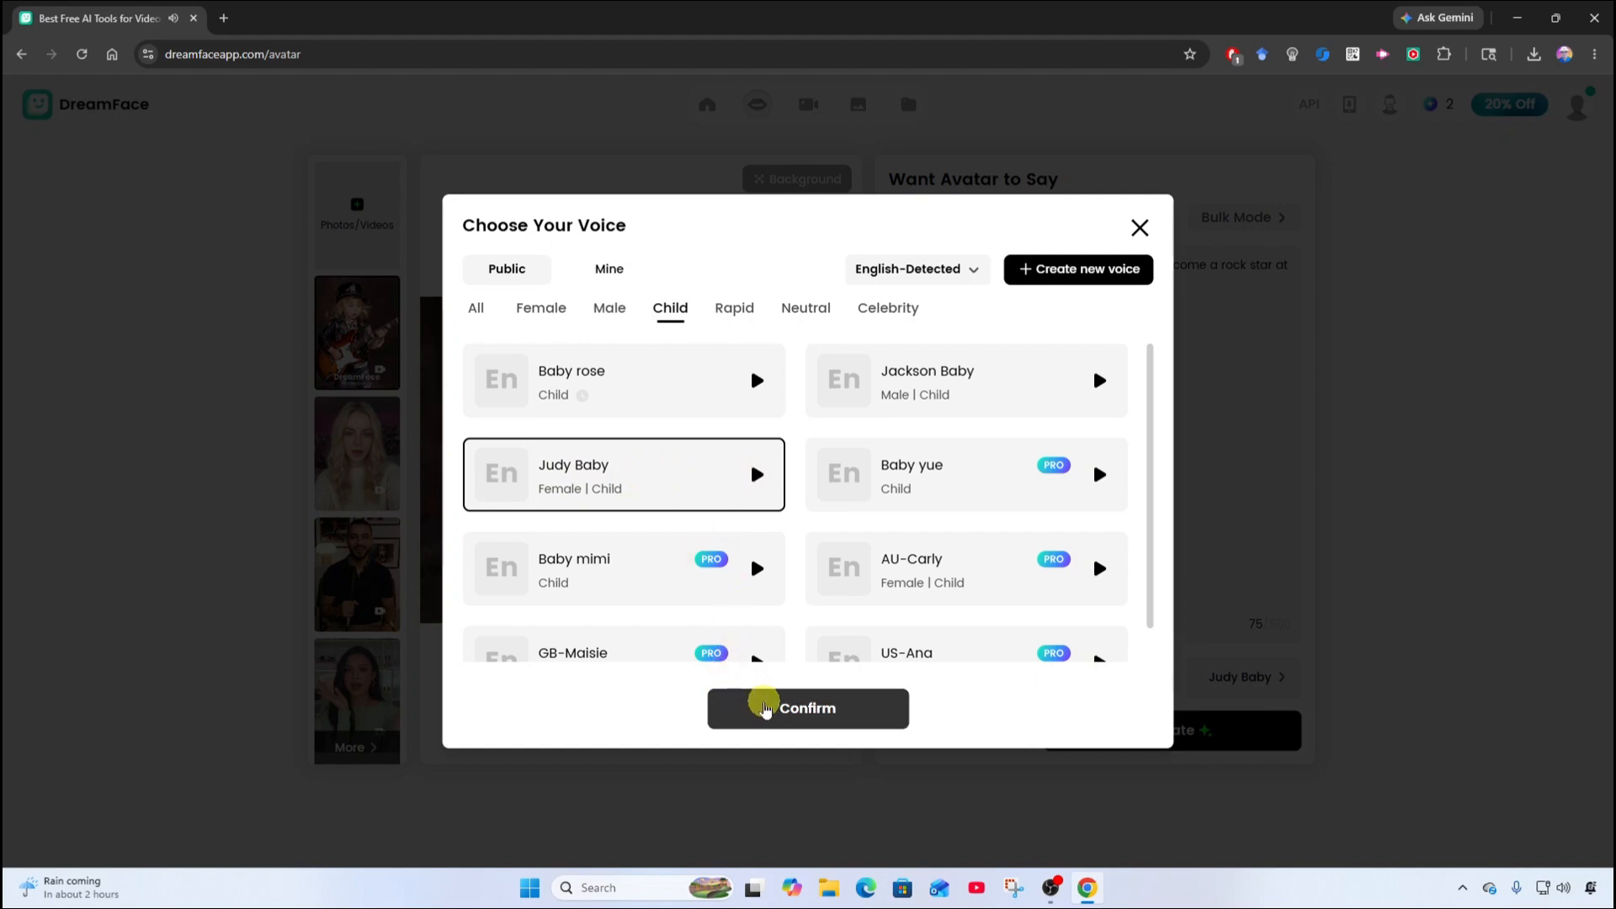
pyautogui.click(744, 710)
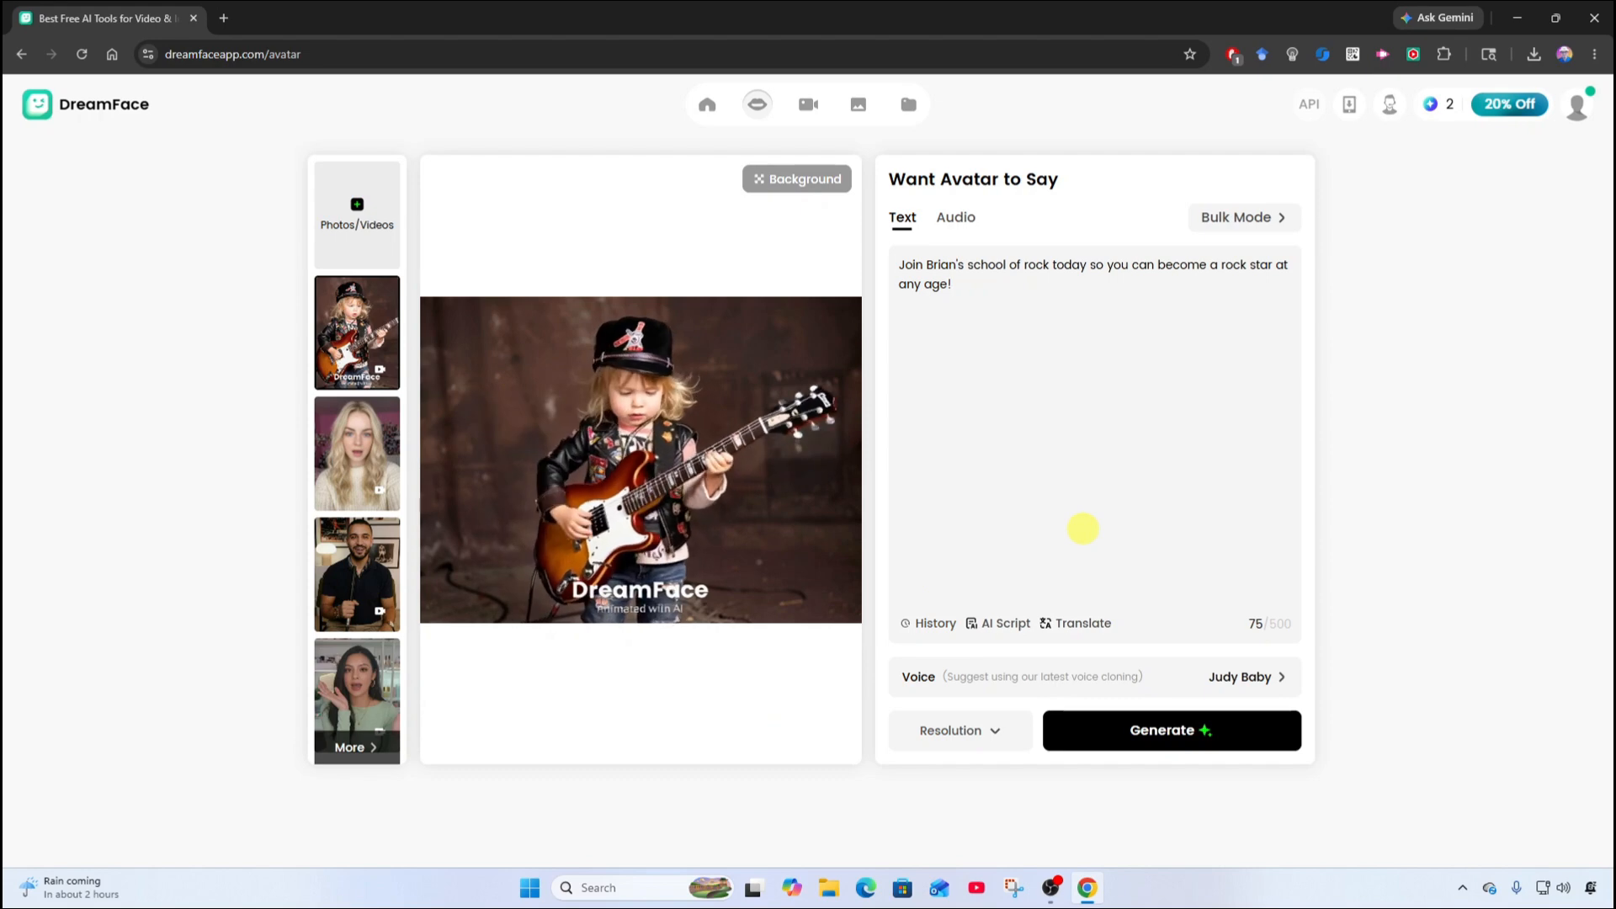
# - Check the output resolution options, keep Max 720P+, and generate the talking avatar video
pyautogui.click(995, 733)
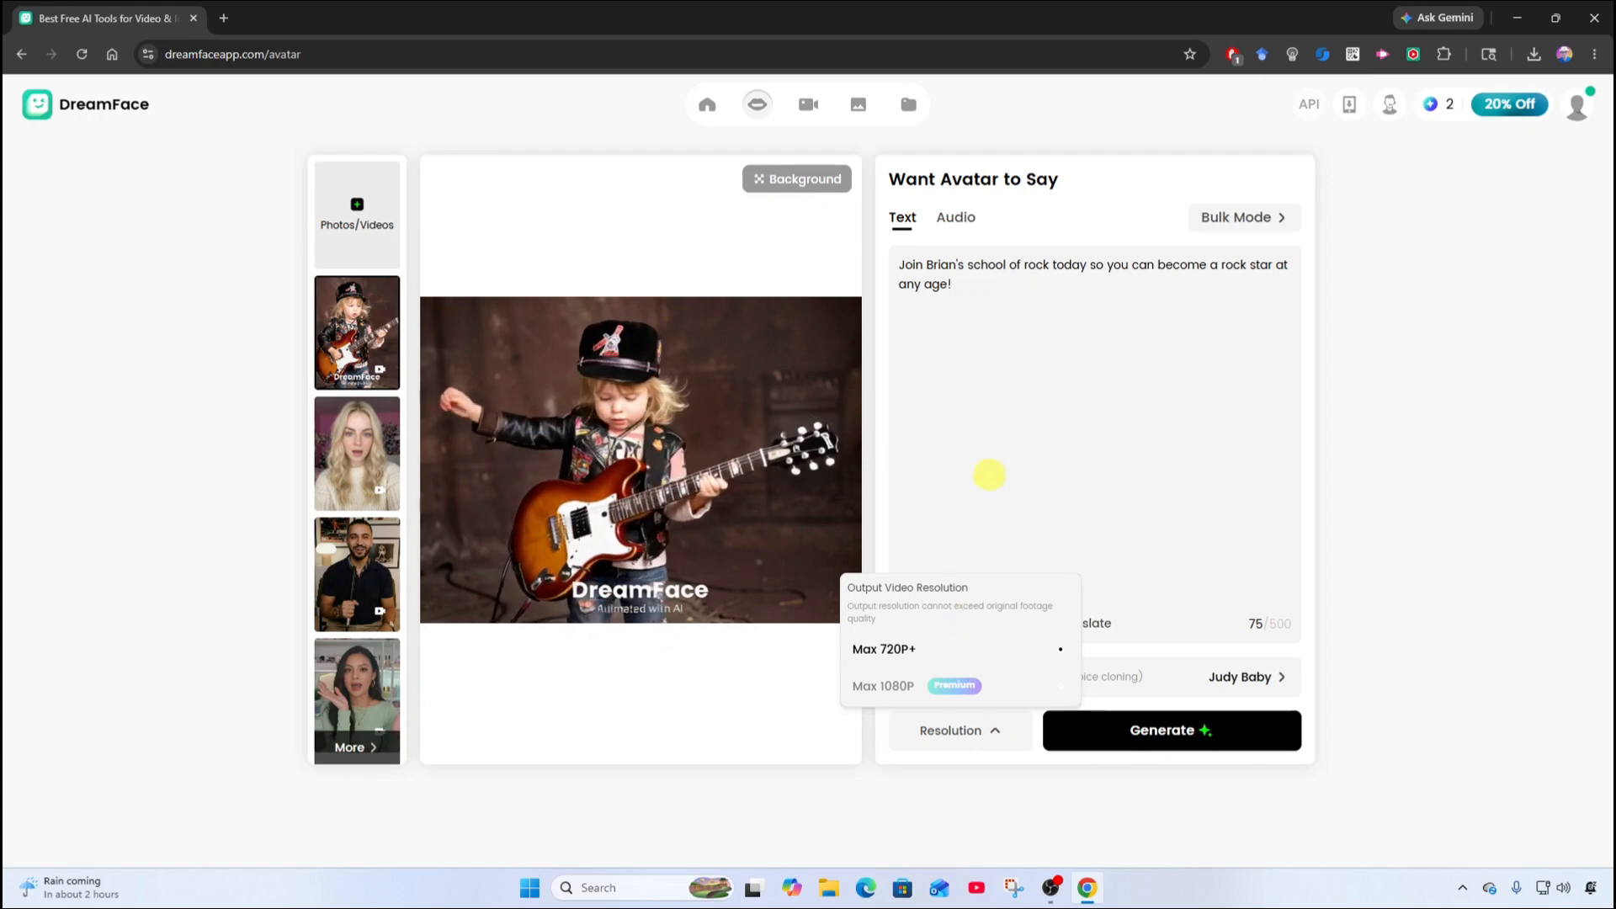
pyautogui.click(1040, 545)
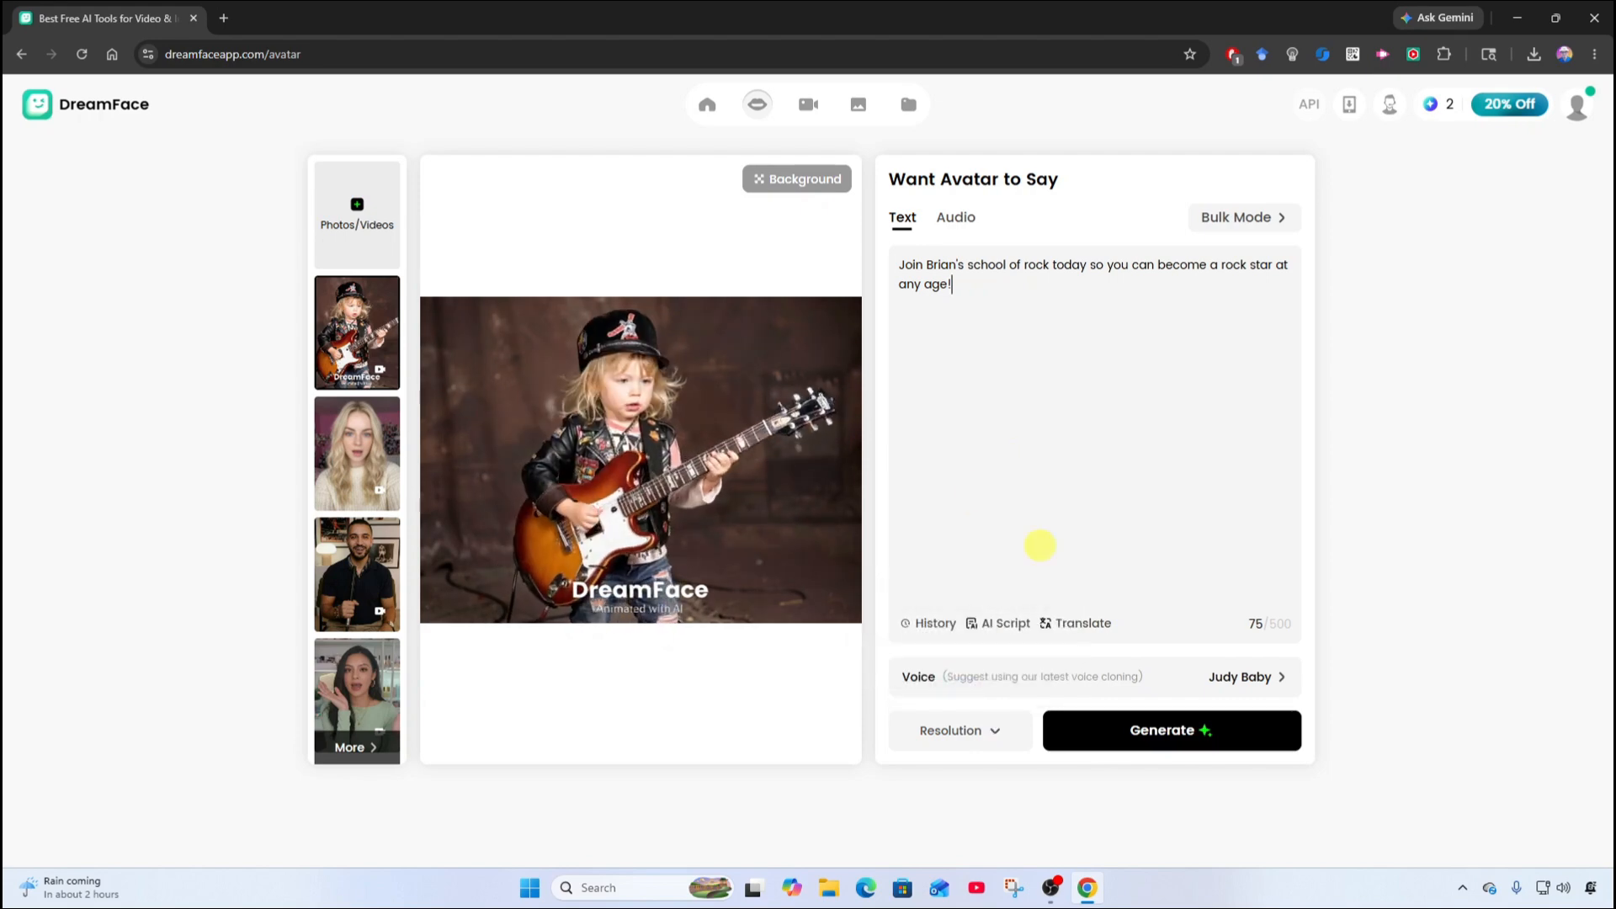
pyautogui.click(1095, 739)
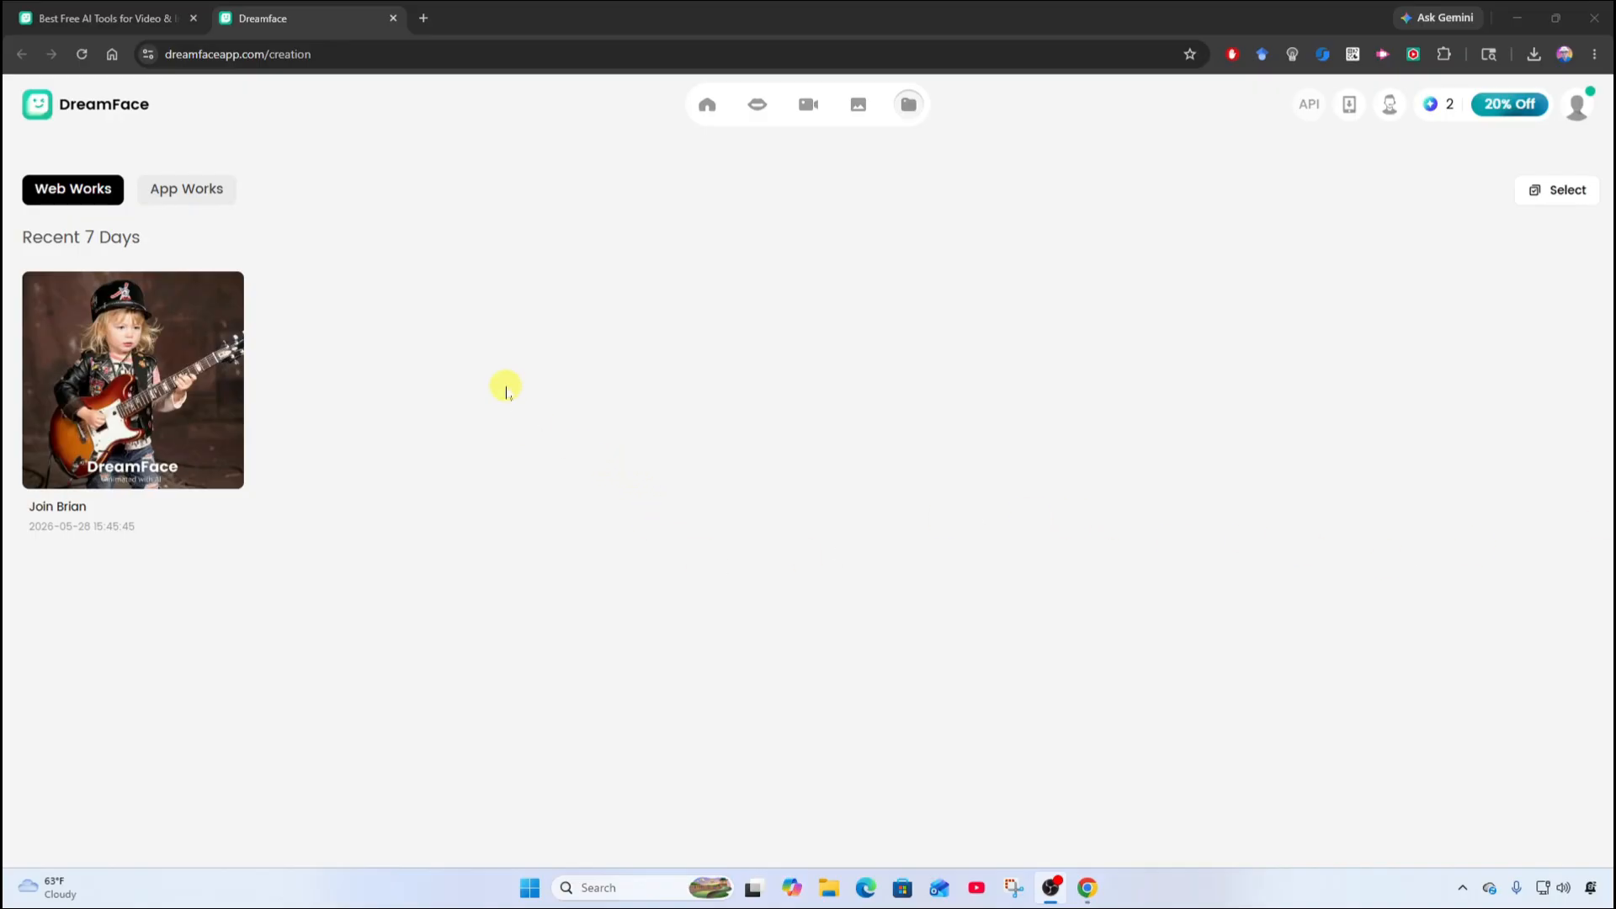
# - Open the newly generated avatar video for playback and rename it "School of Rock Ad"
pyautogui.click(126, 375)
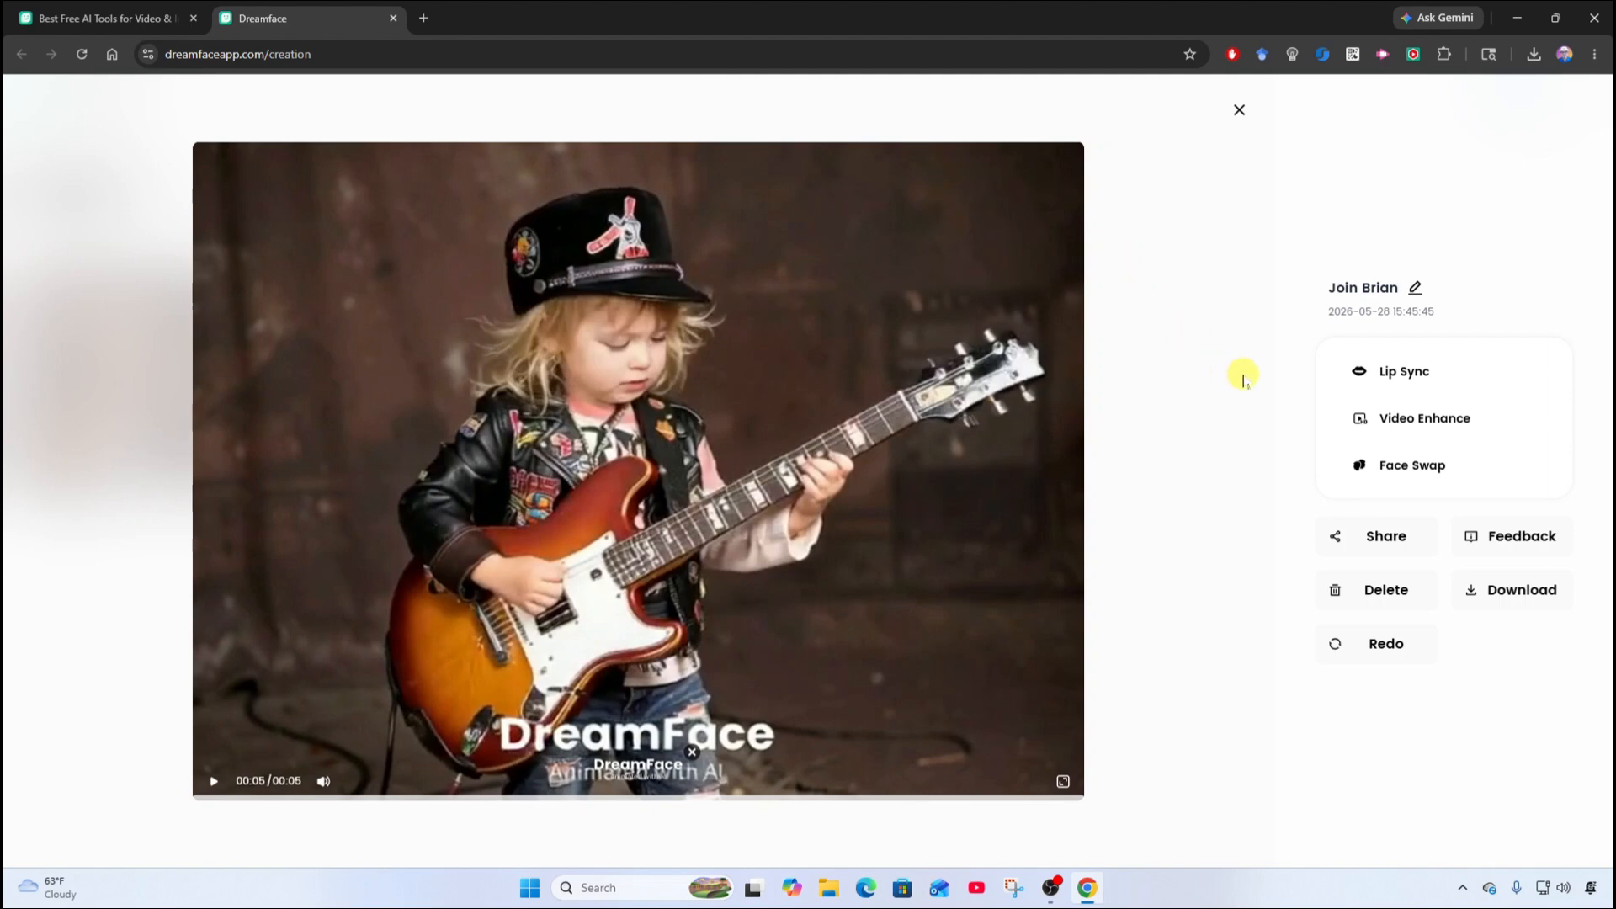
pyautogui.click(1414, 287)
pyautogui.write('School of Rock Ad')
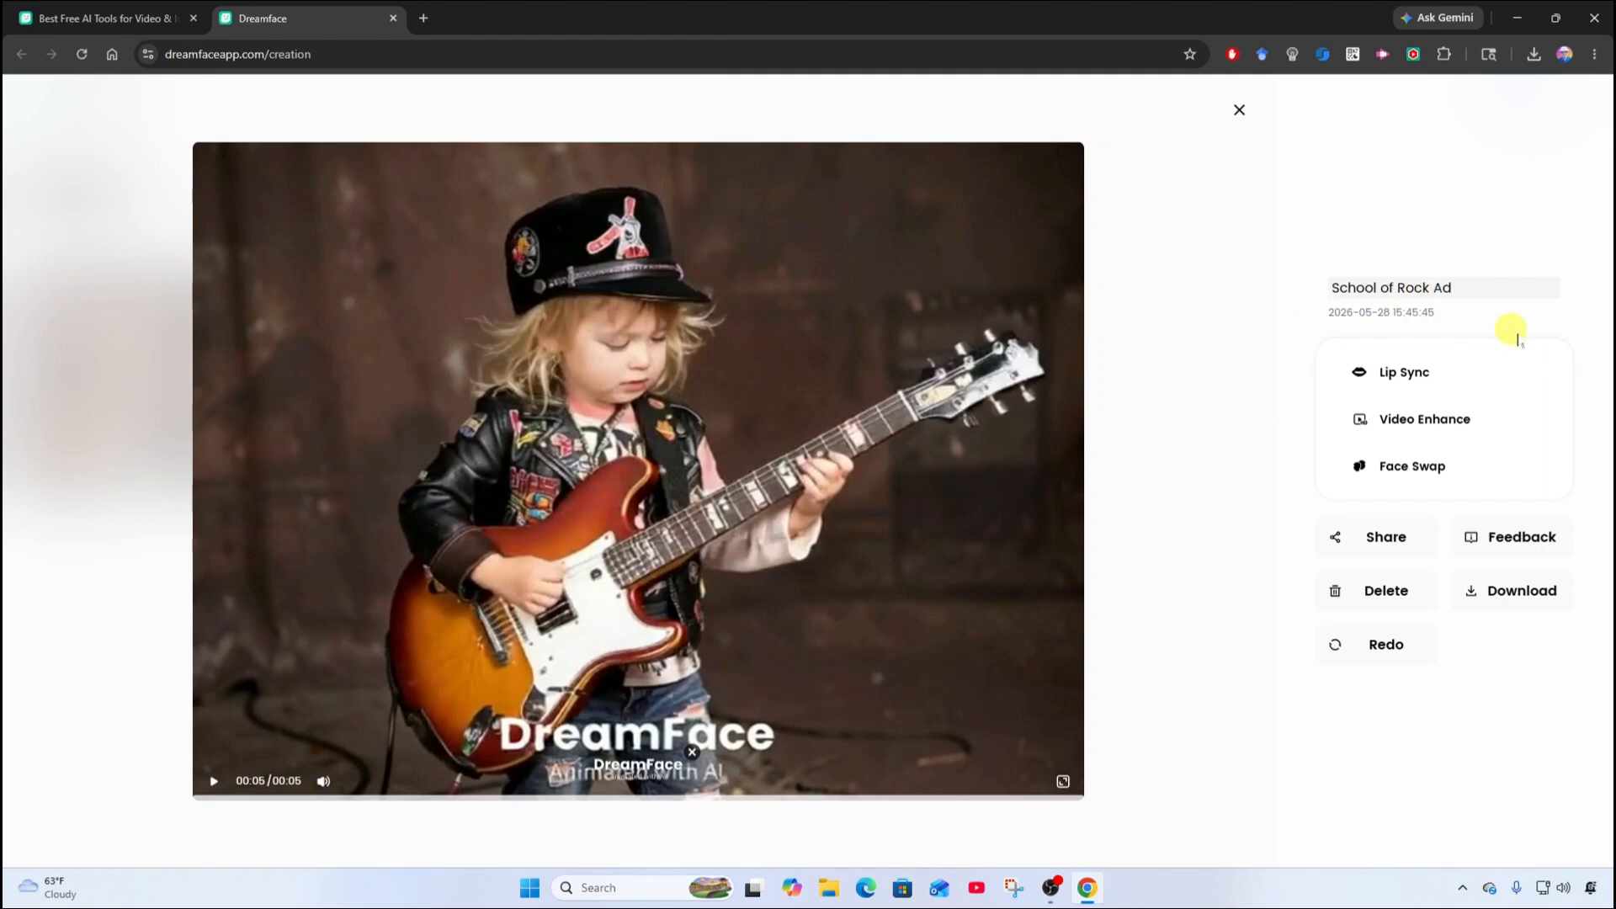